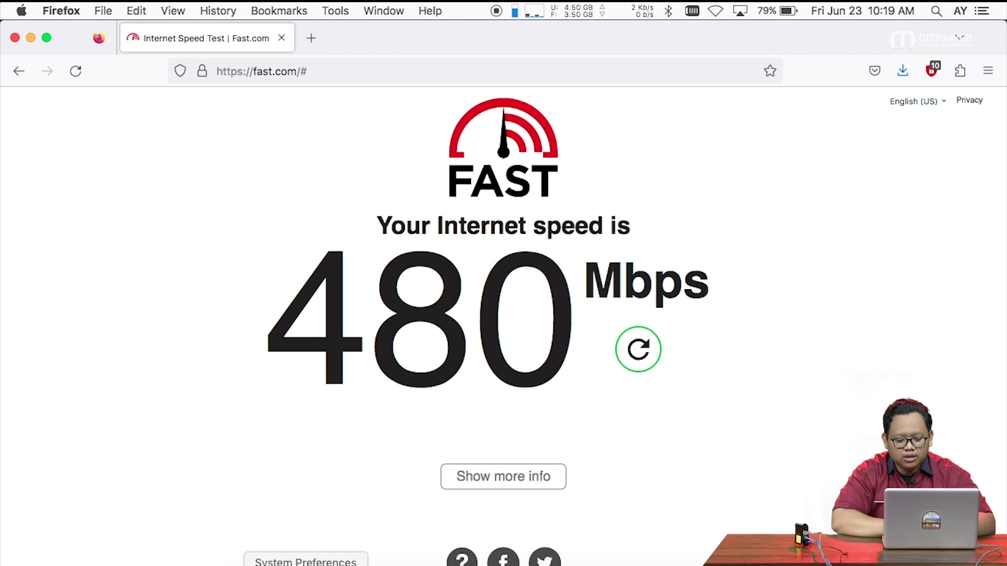
Switch to WinBox and refresh the list of neighboring routers
left_click(591, 562)
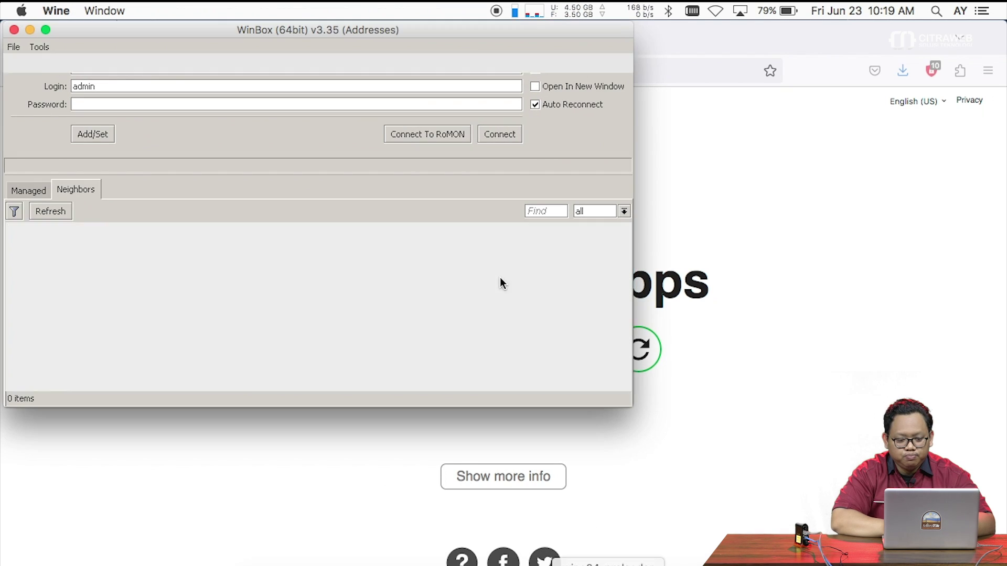
left_click(58, 209)
left_click(90, 294)
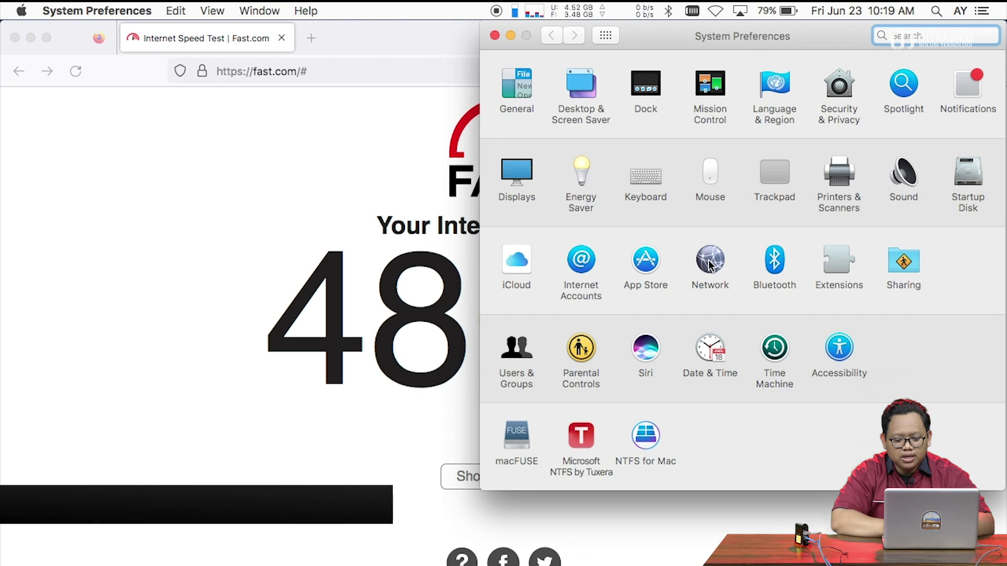
In the macOS Network preferences, configure Ethernet 2 manually with IPv4 address 192.168.30.100 and subnet mask 255.255.255.0
left_click(711, 261)
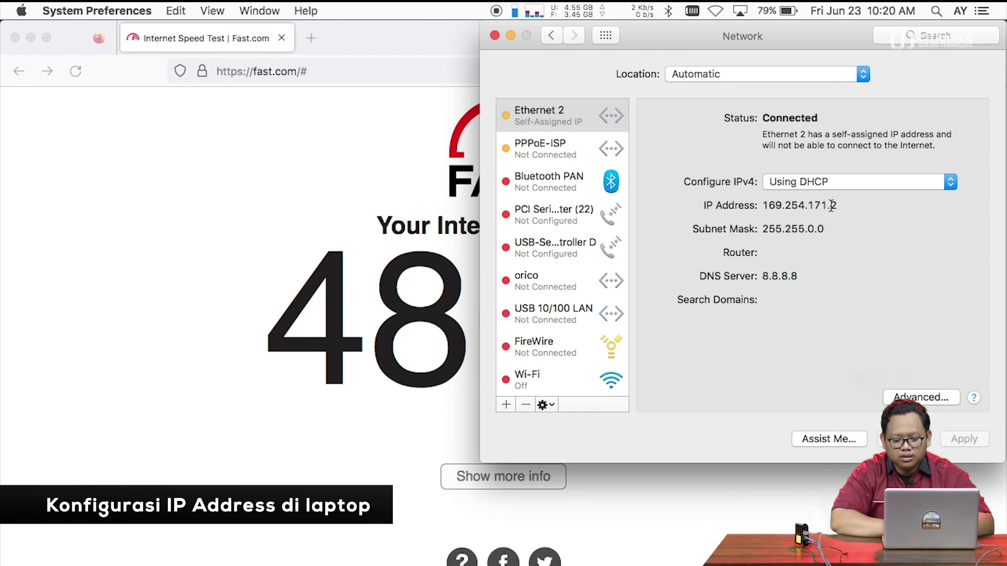
left_click(921, 397)
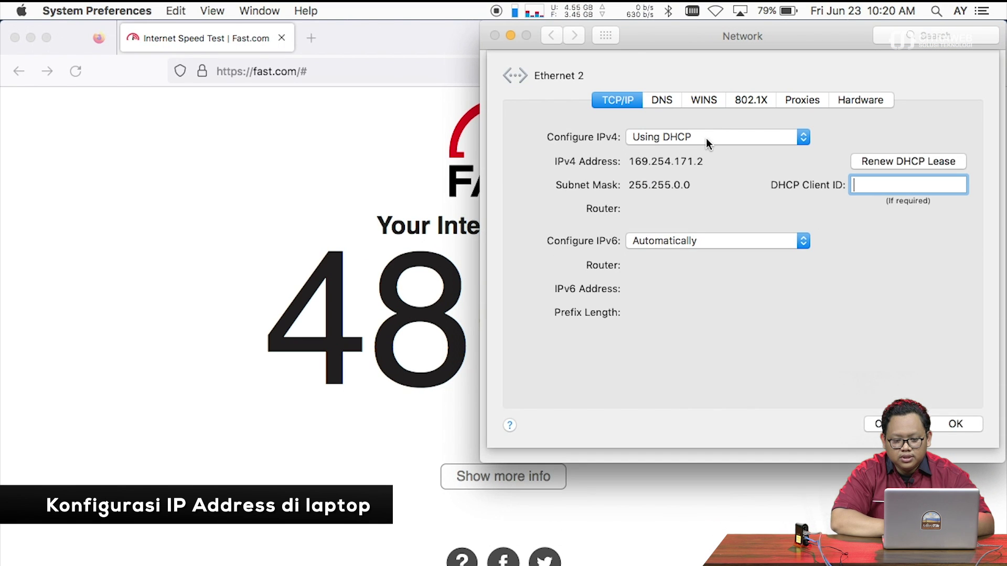
left_click(723, 140)
left_click(712, 180)
left_click(693, 162)
type("192.1")
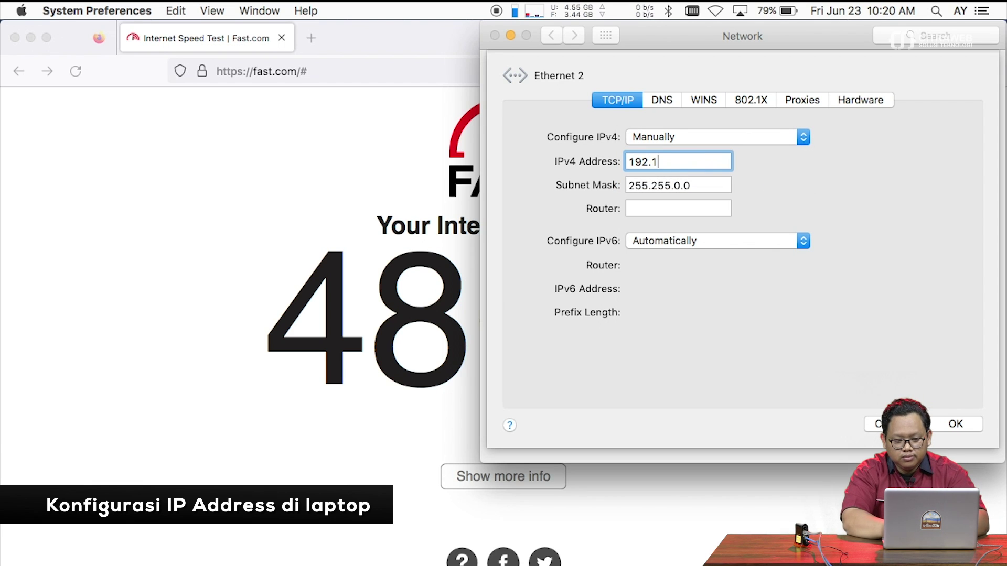
type("68.30.100")
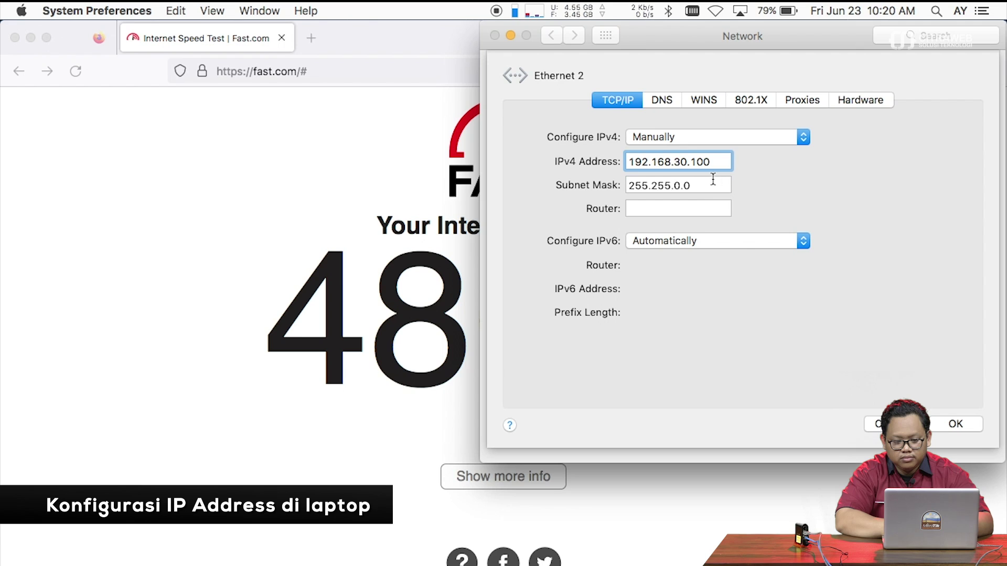
key("Tab")
type("255.255.255.0")
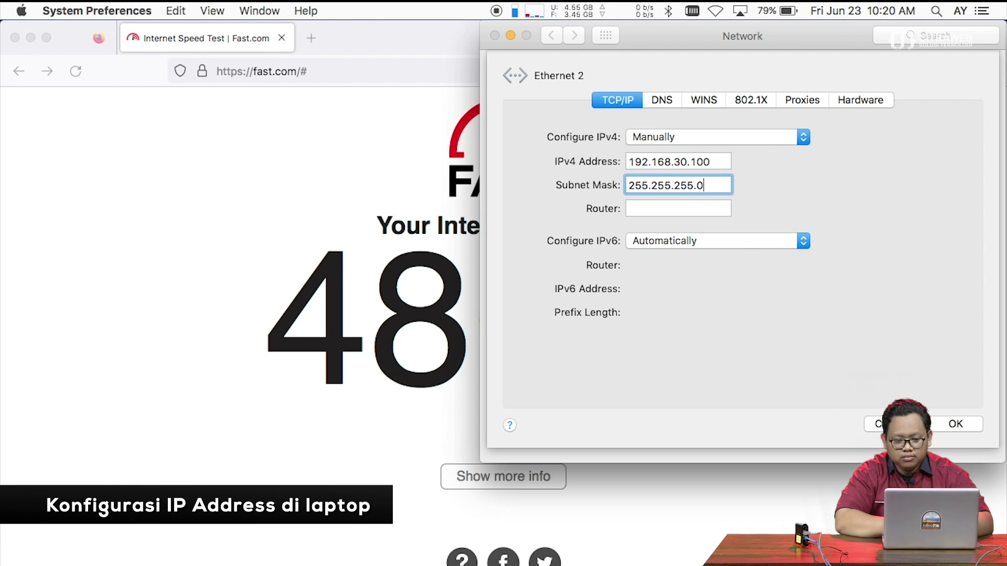
Set Ethernet 2's router address to 192.168.30.1 and apply the network settings
left_click(711, 209)
type("192.1")
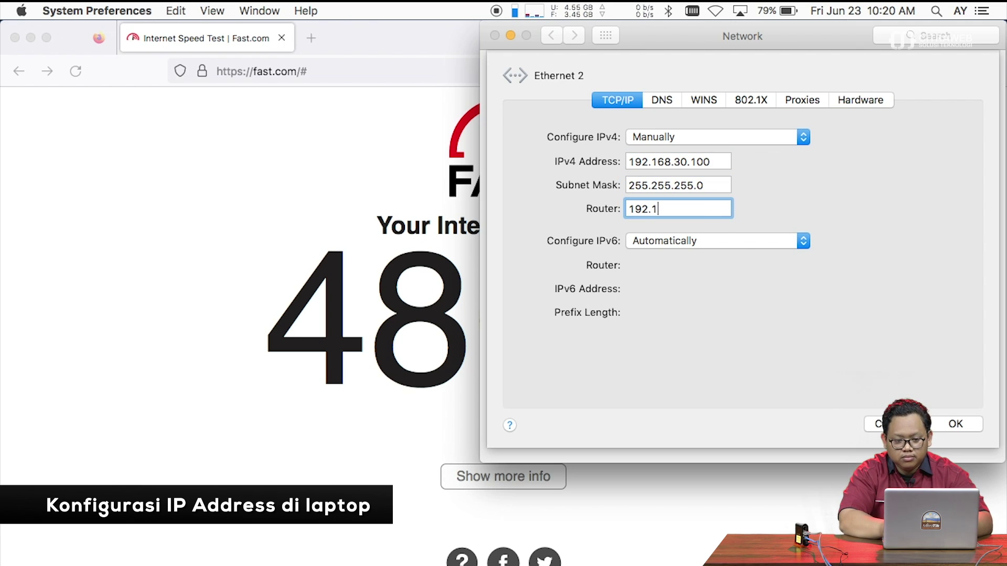
type("68.30.1")
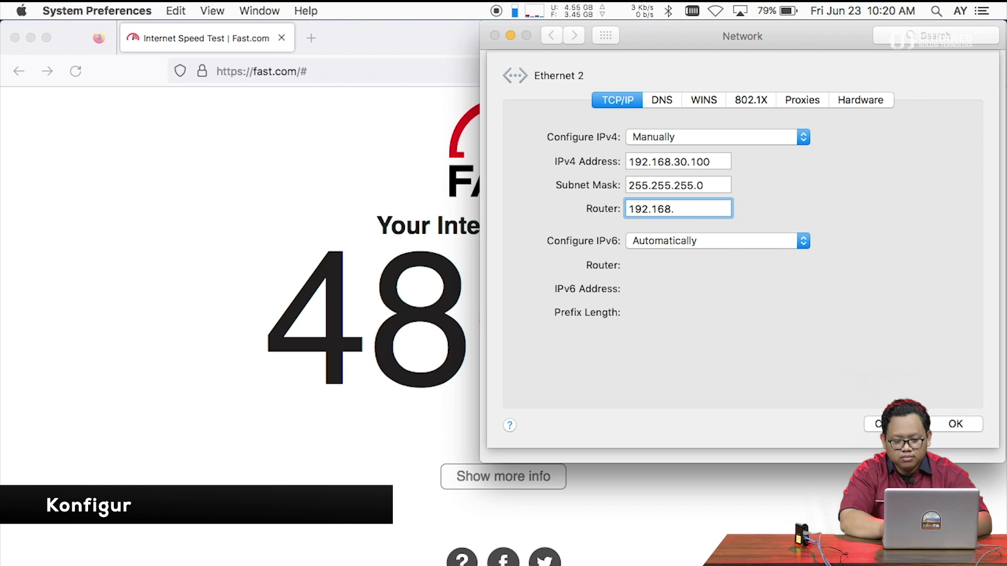
left_click(661, 100)
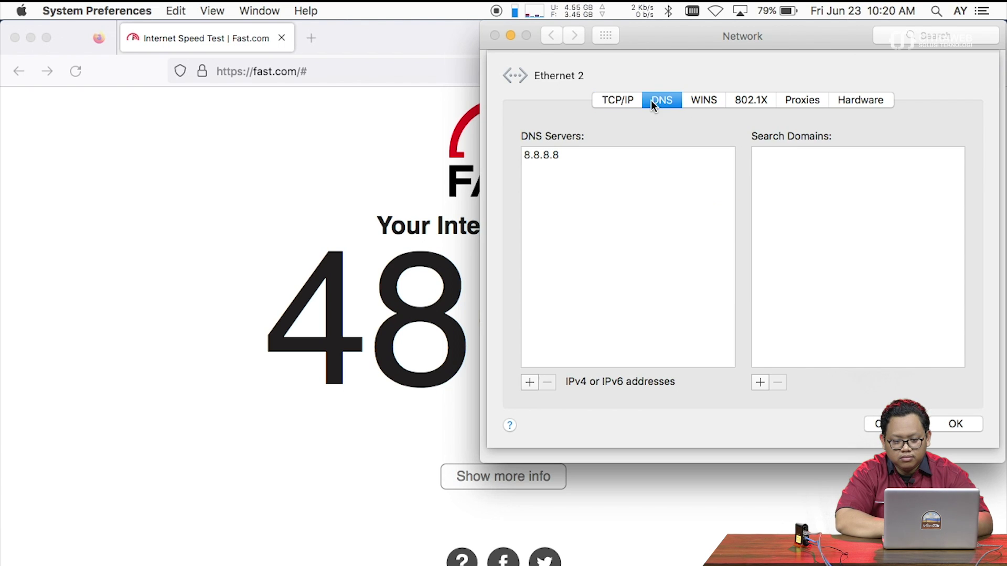
left_click(624, 102)
left_click(943, 424)
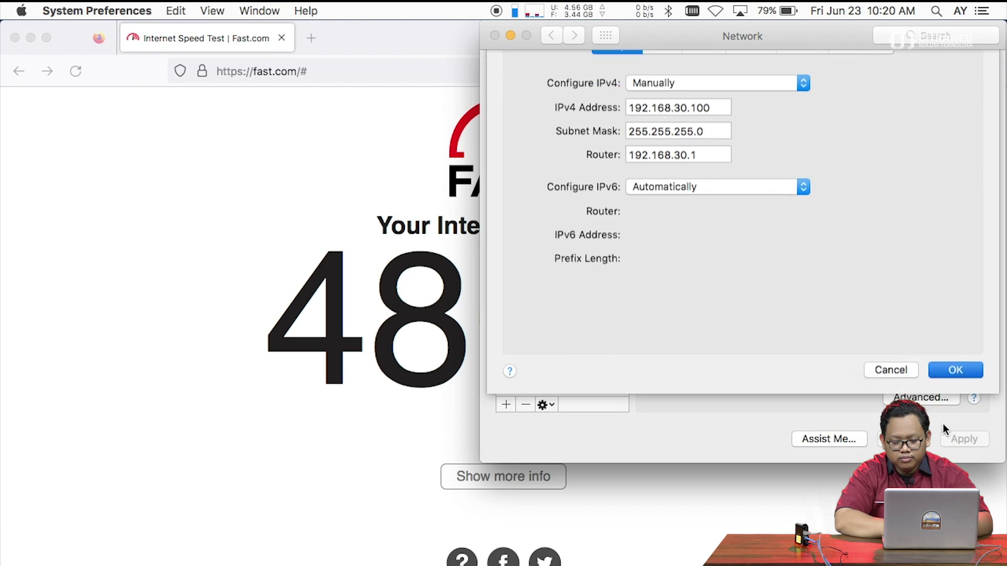
left_click(954, 440)
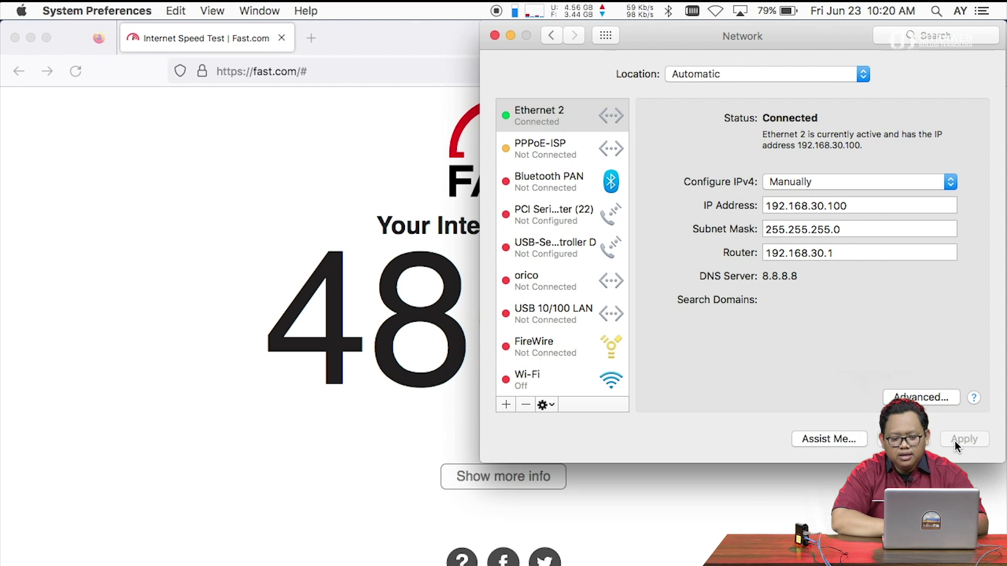
left_click(495, 36)
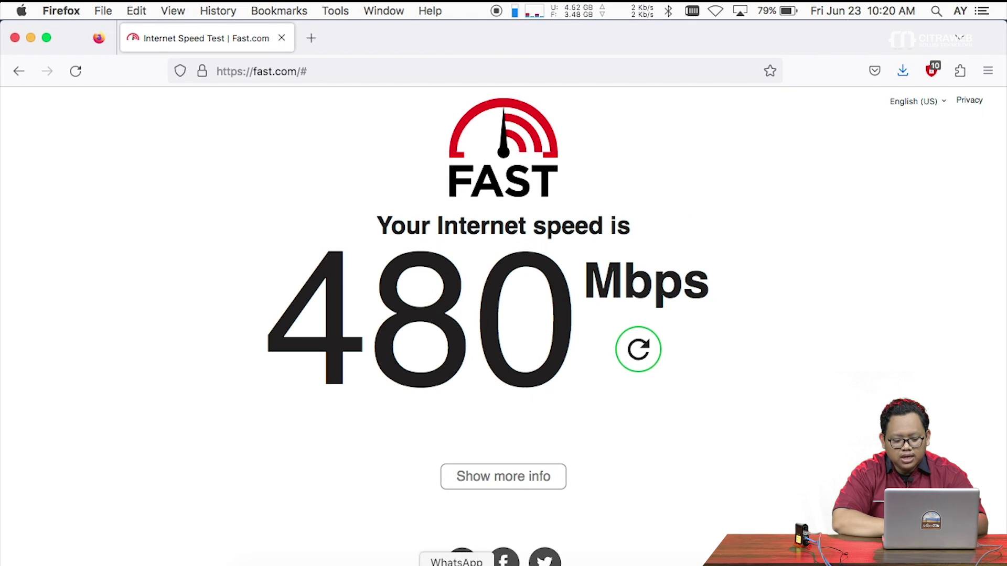
Ping google.com from the Terminal to test the internet connection, ending the ping after a few replies
left_click(343, 564)
type("pi")
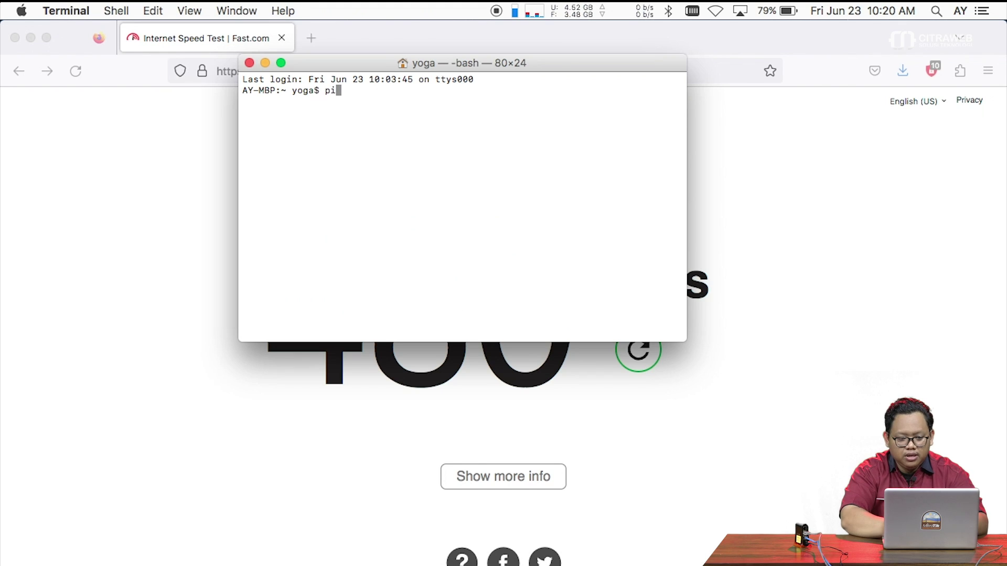
type("ng google.com")
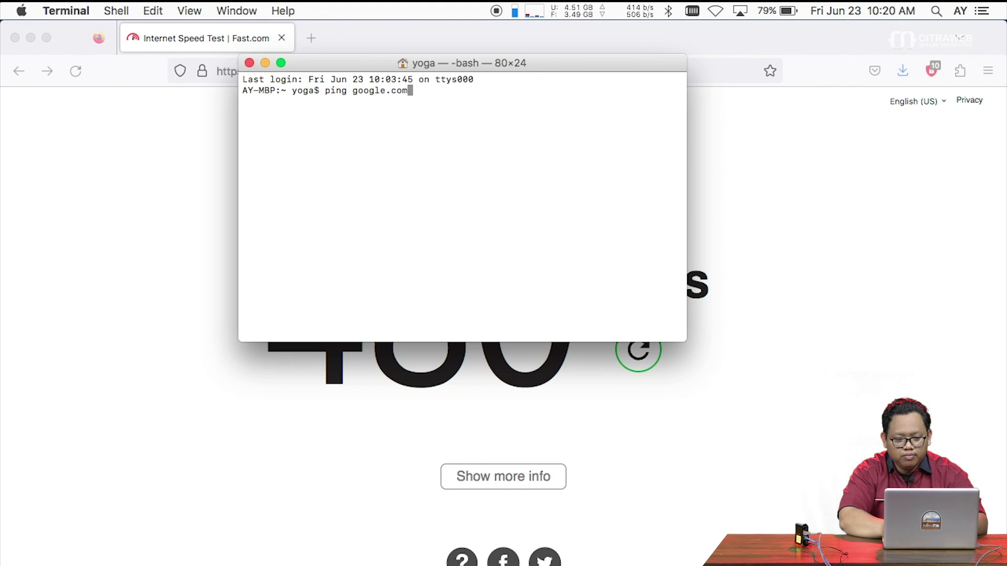
key("Return")
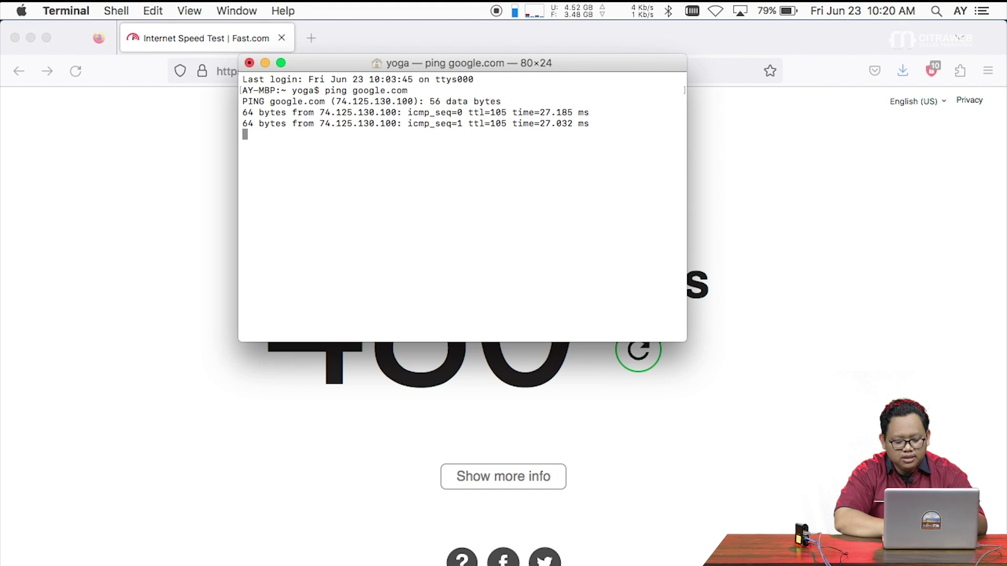
key("ctrl+c")
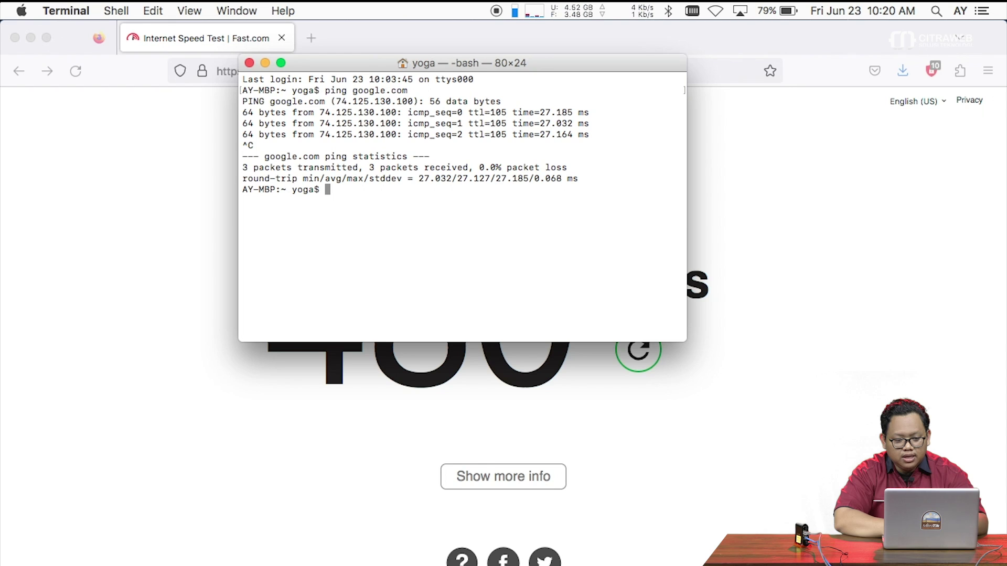
left_click(264, 63)
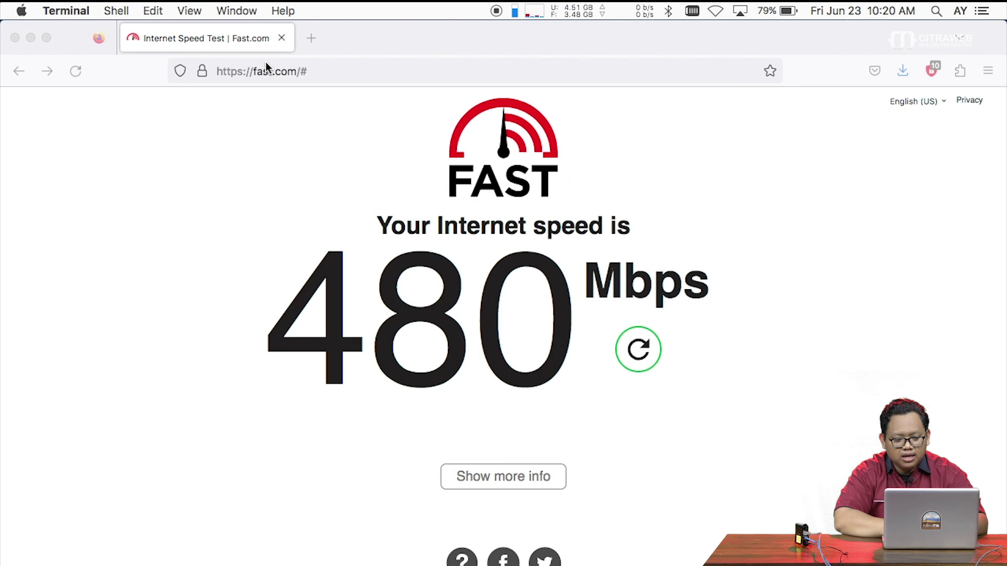
Connect to the RB931-2nD router in WinBox and arrange its window beside the narrowed browser window
left_click_drag(1, 147, 430, 134)
left_click(350, 41)
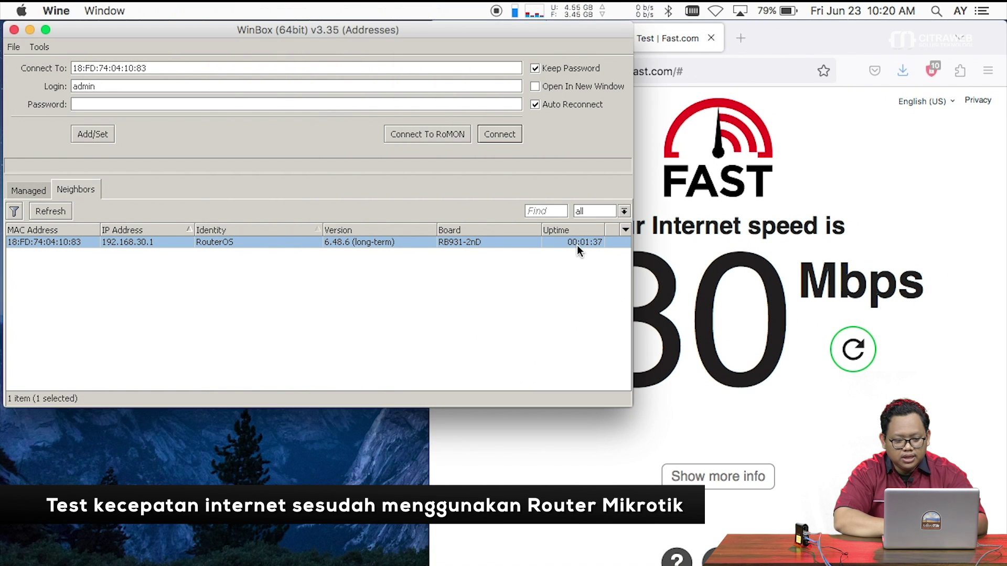
left_click(500, 135)
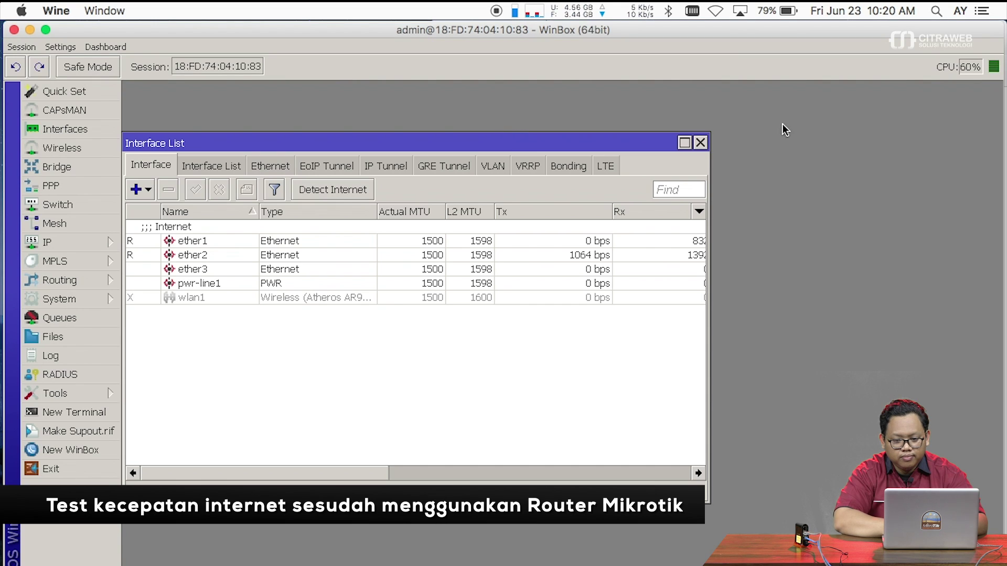
left_click_drag(1002, 145, 568, 126)
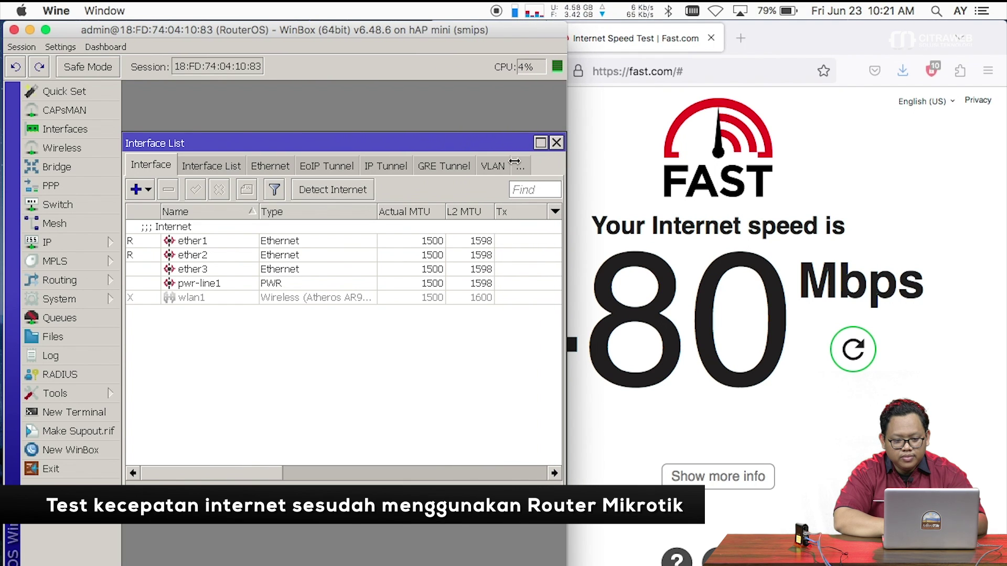
left_click_drag(494, 139, 497, 101)
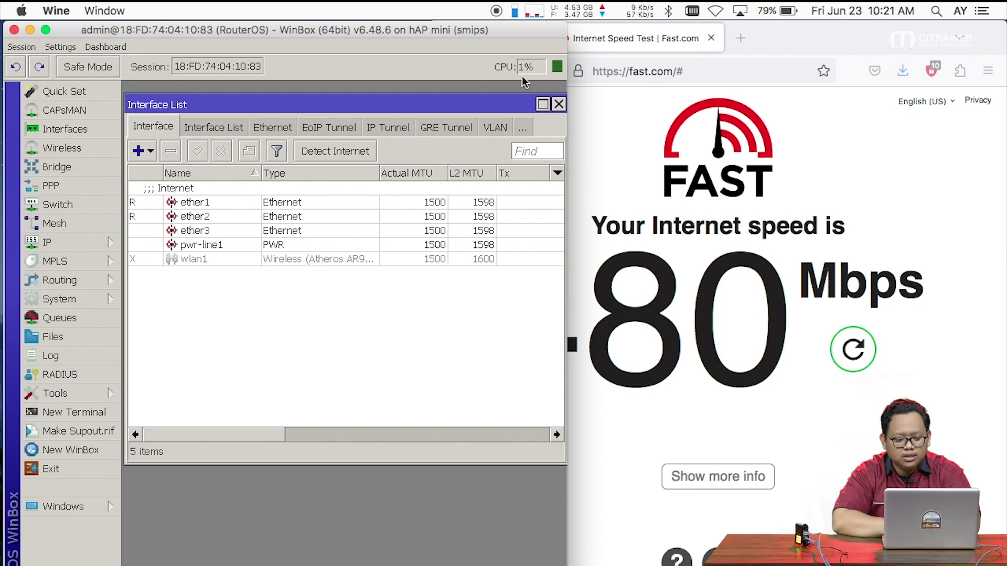
Check the router's ether1 and ether2 interfaces and its firewall filter rules
left_click(213, 205)
left_click(209, 218)
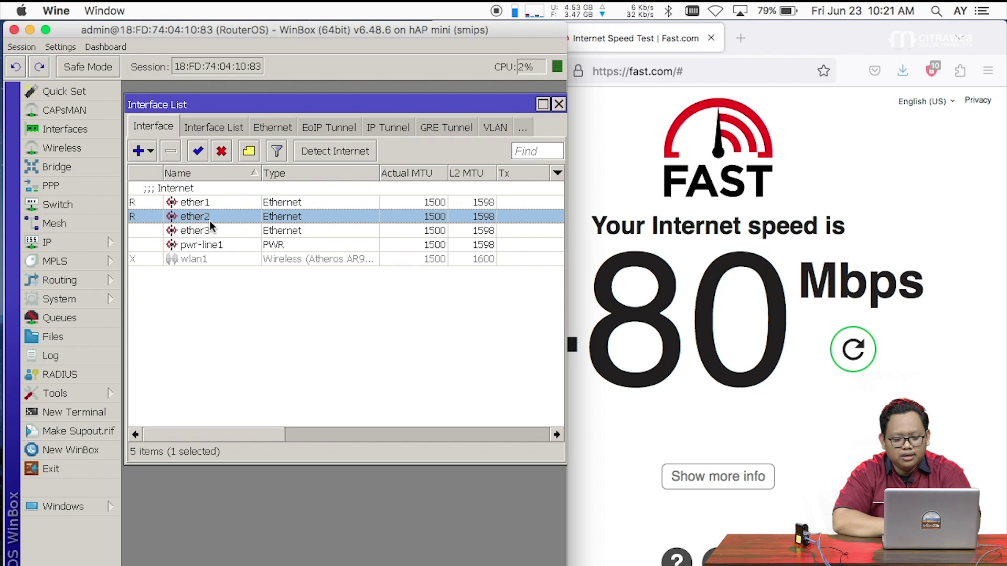
left_click(91, 247)
left_click(191, 330)
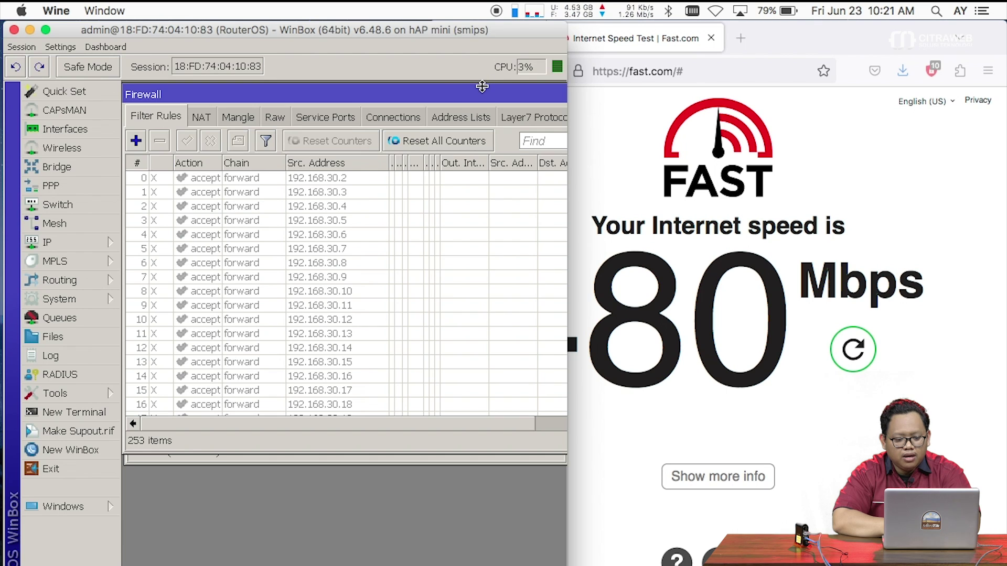
left_click_drag(482, 86, 312, 212)
left_click(460, 220)
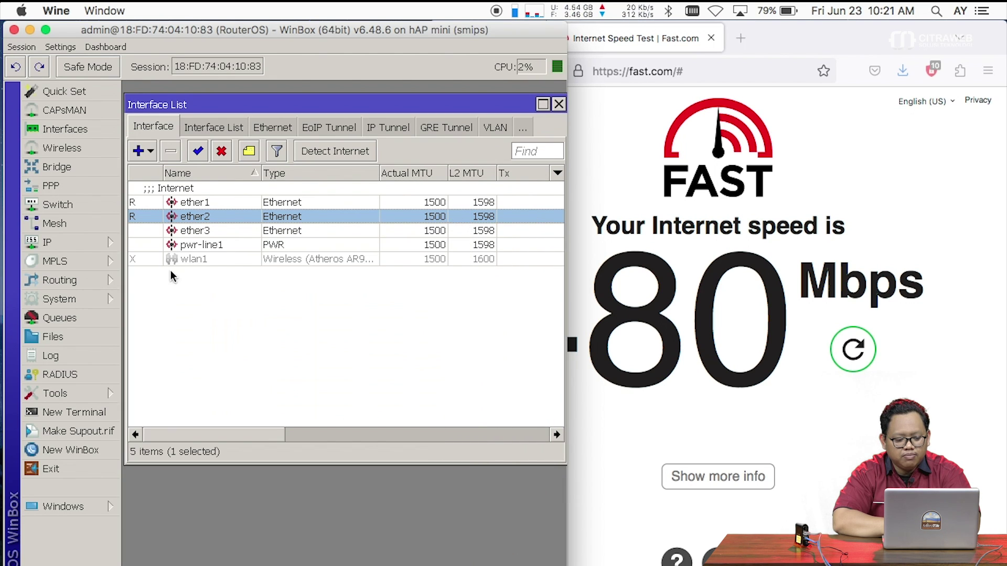
Check the router's simple queues, and close the queue and interface lists
left_click(101, 319)
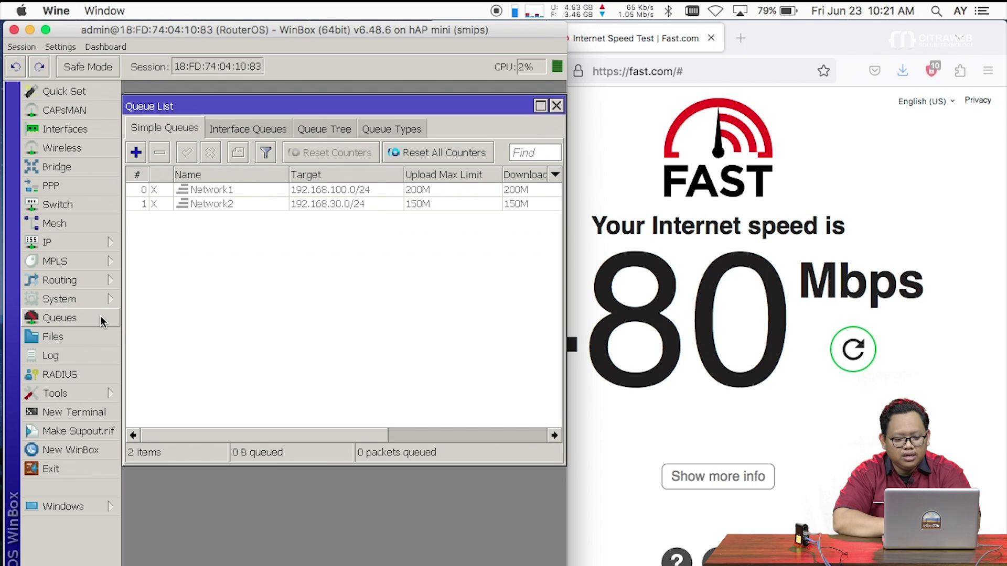
left_click(556, 107)
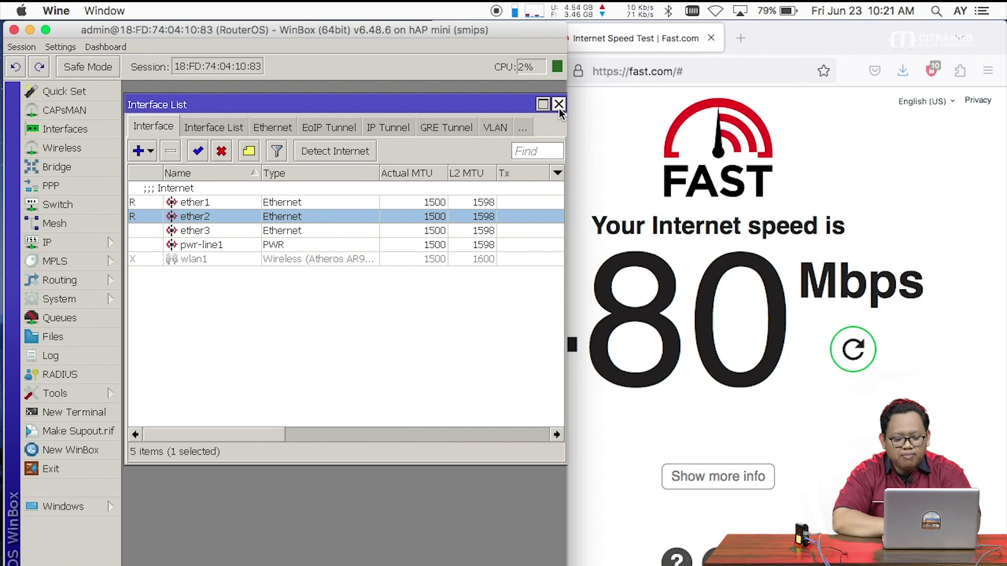
left_click(559, 105)
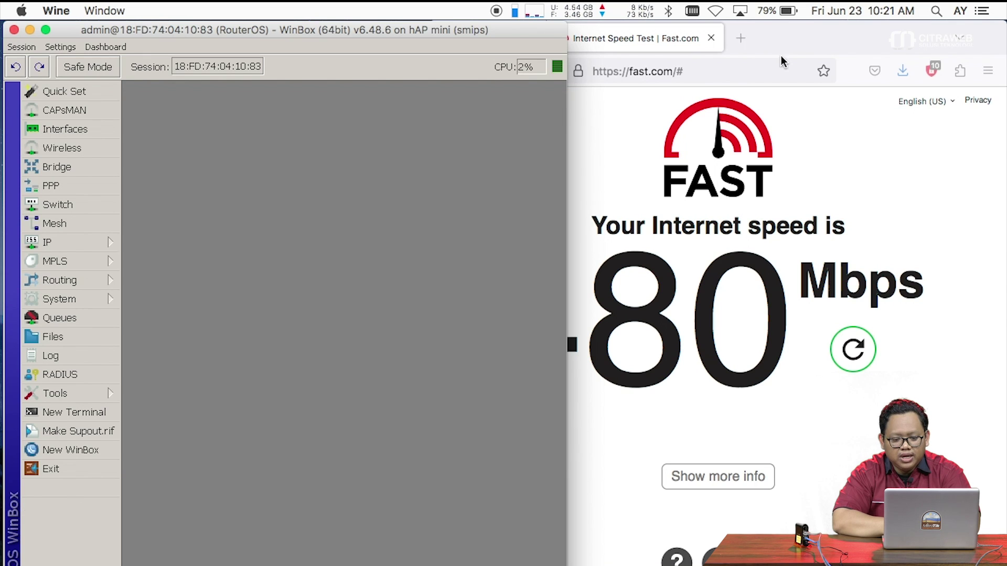
Rerun the Fast.com internet speed test through the router
left_click(800, 45)
left_click(853, 350)
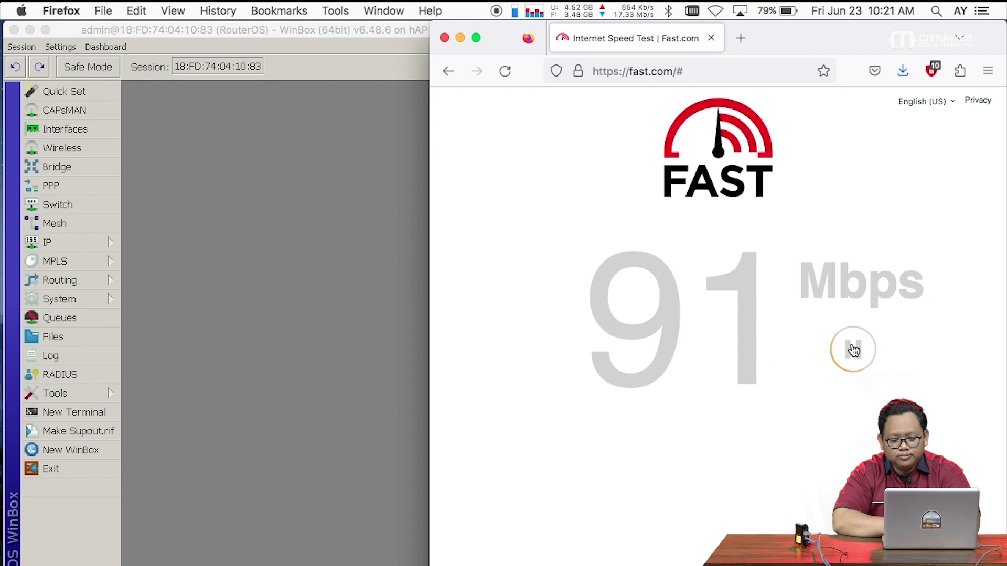
Examine the link rate in the status of the router's ether1 interface, and close the interface windows
left_click(385, 32)
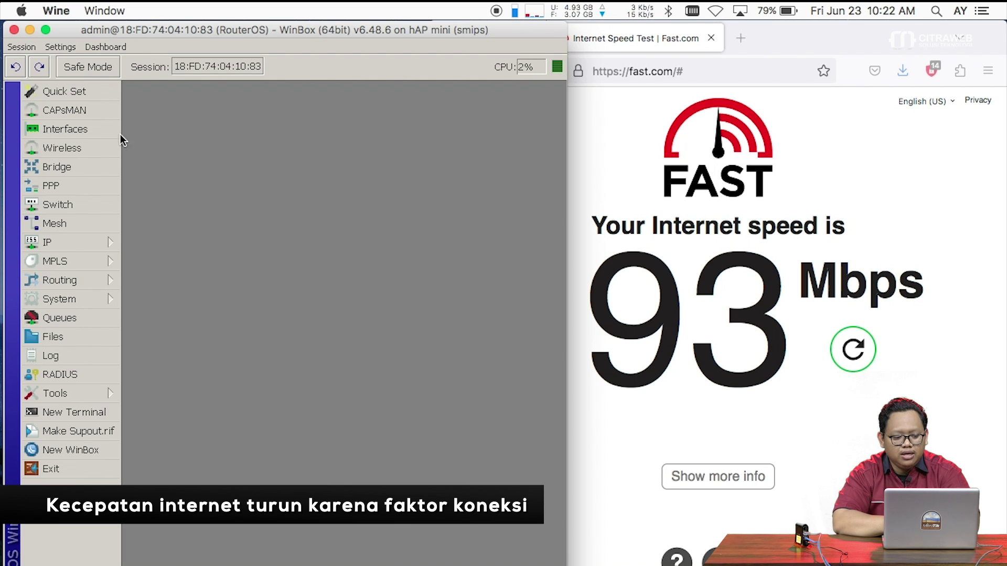
left_click(106, 128)
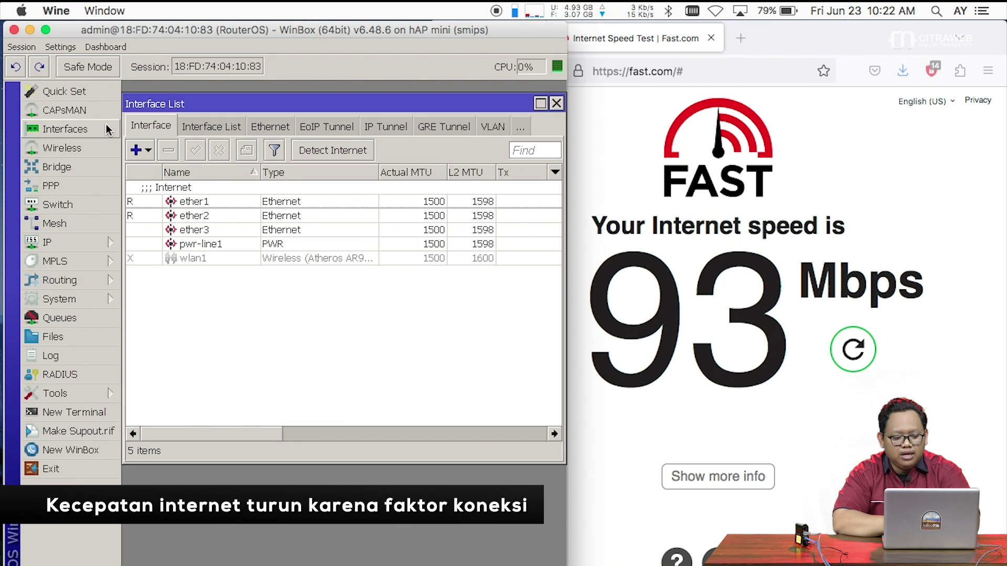
double_click(221, 199)
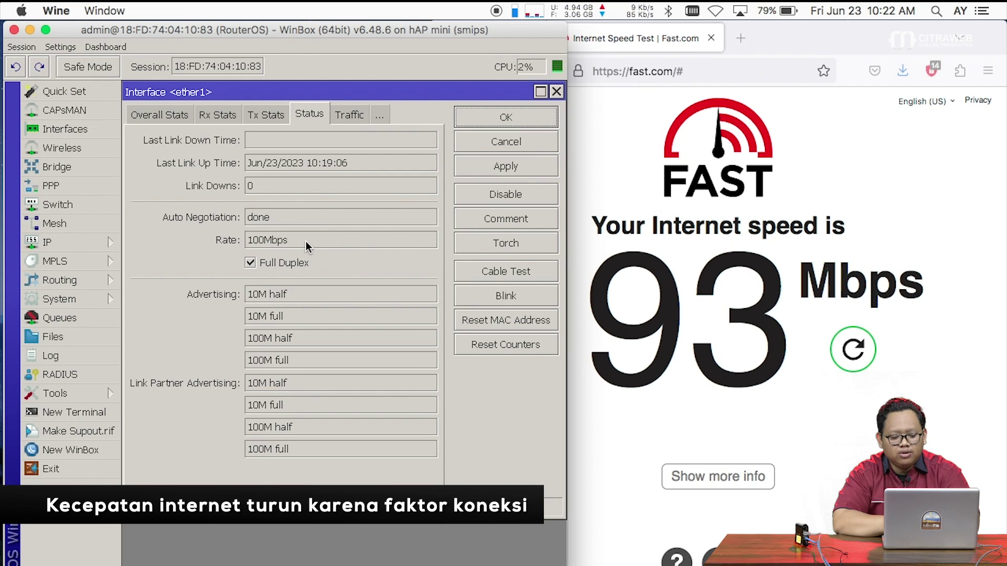
left_click(290, 241)
left_click_drag(255, 243, 250, 244)
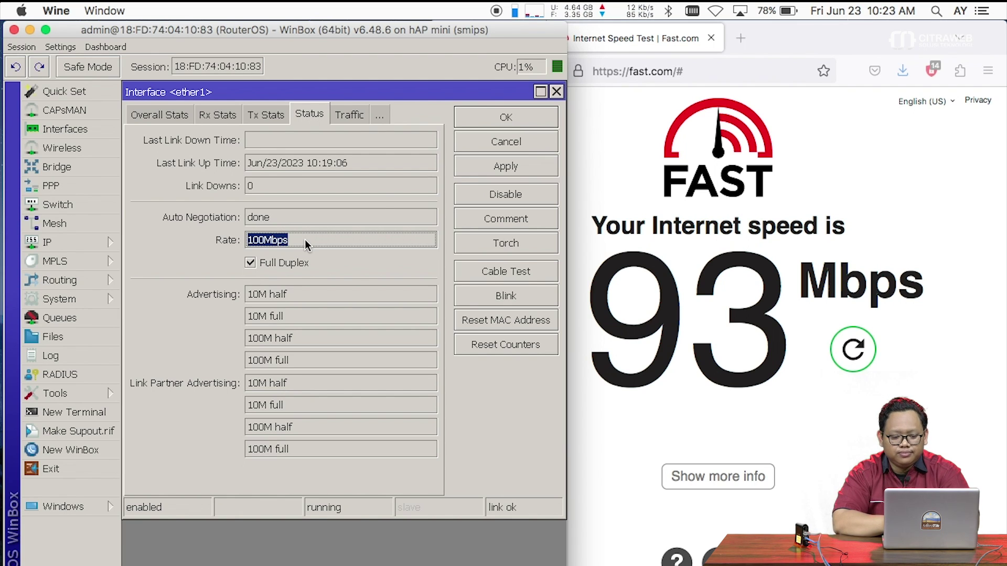
left_click(558, 94)
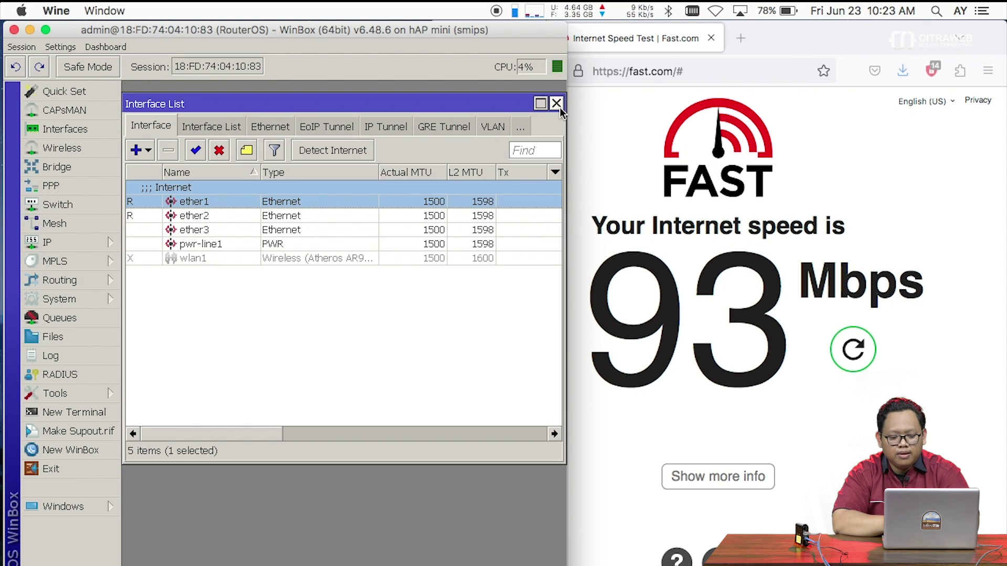
left_click(558, 104)
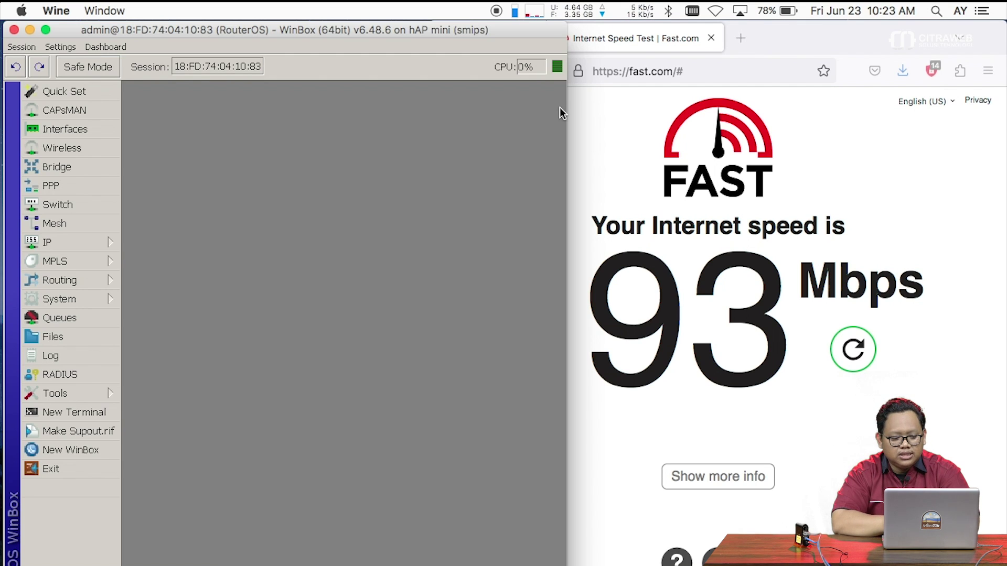
Open the router's firewall and look through its list of disabled filter rules for the 192.168.30.x source addresses
left_click(111, 241)
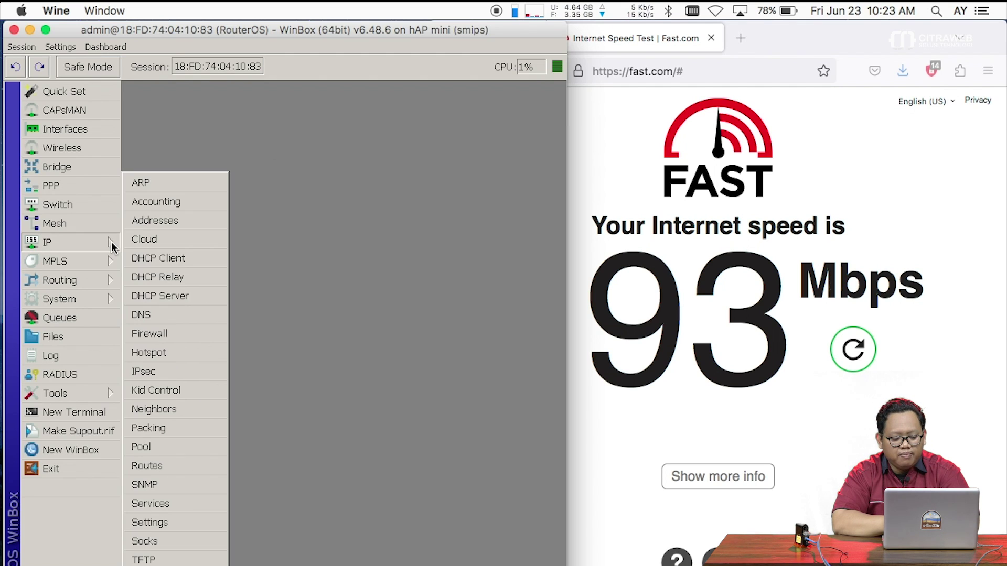
left_click(193, 333)
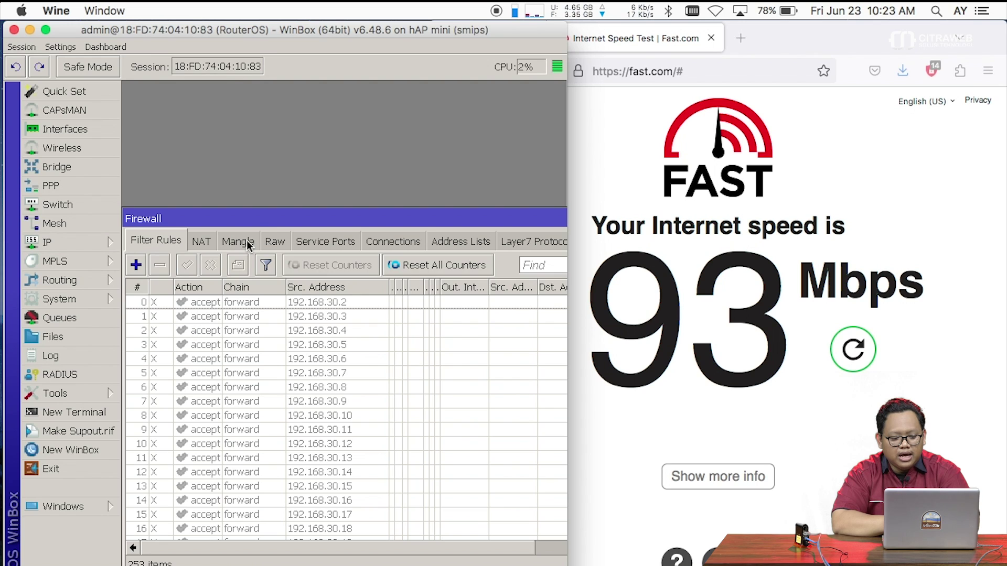
left_click_drag(262, 219, 271, 91)
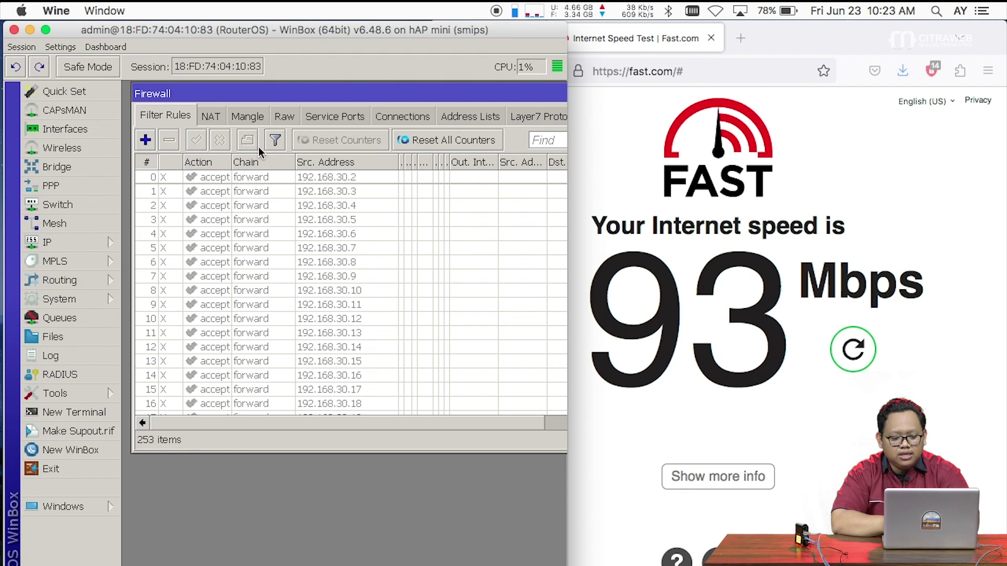
scroll(257, 268, "down", 4)
scroll(257, 267, "down", 19)
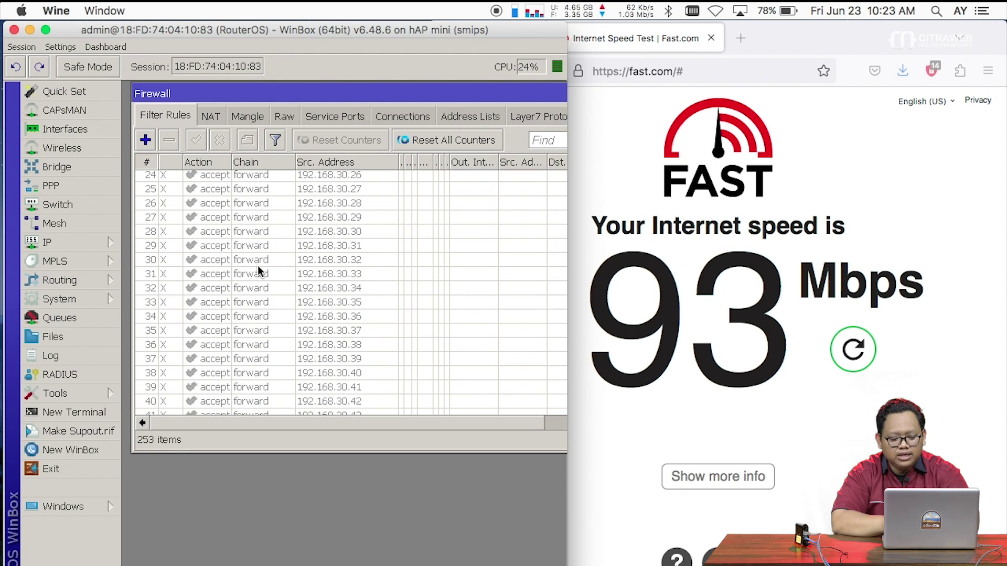
scroll(257, 270, "up", 20)
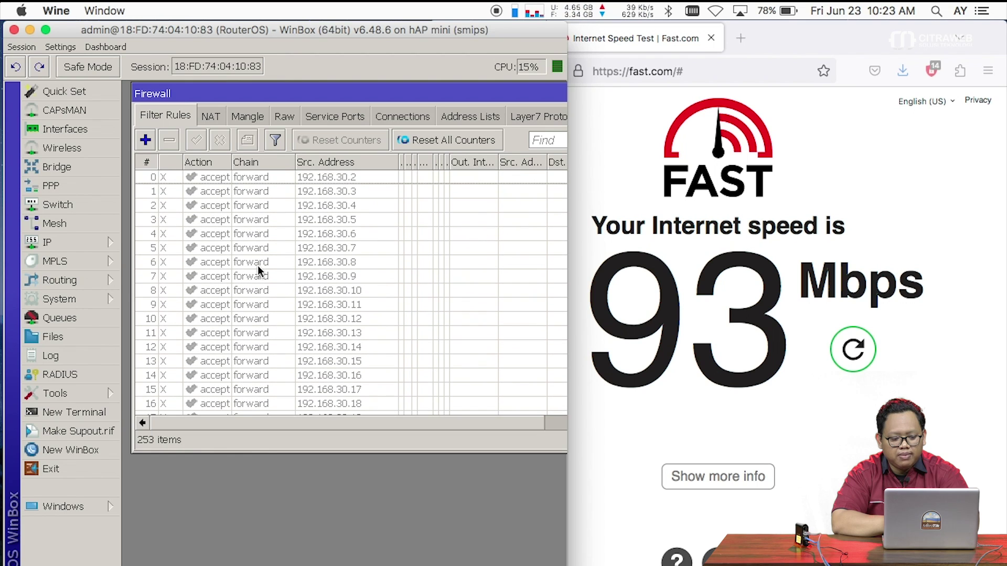
scroll(267, 248, "down", 20)
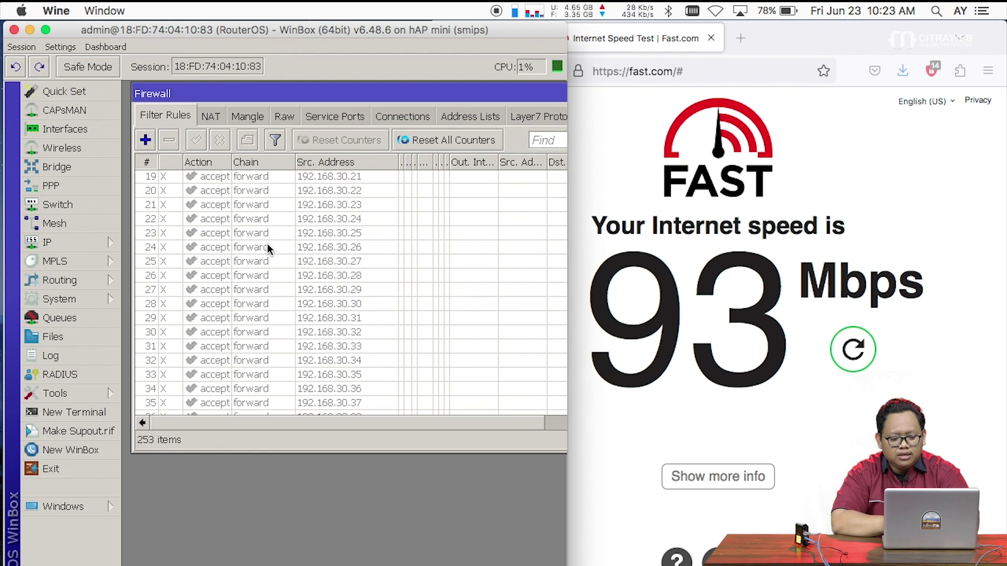
scroll(267, 245, "down", 20)
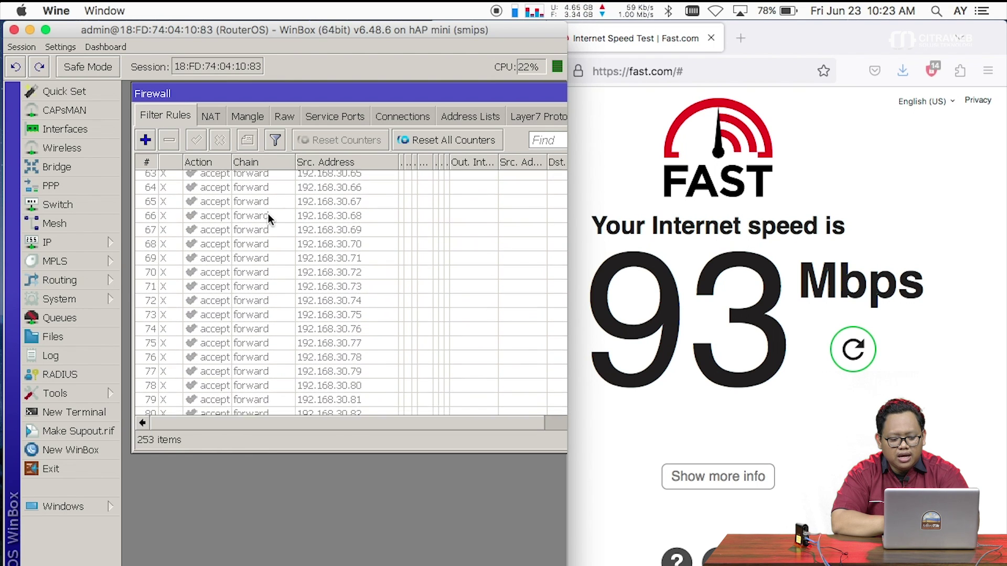
scroll(269, 218, "down", 20)
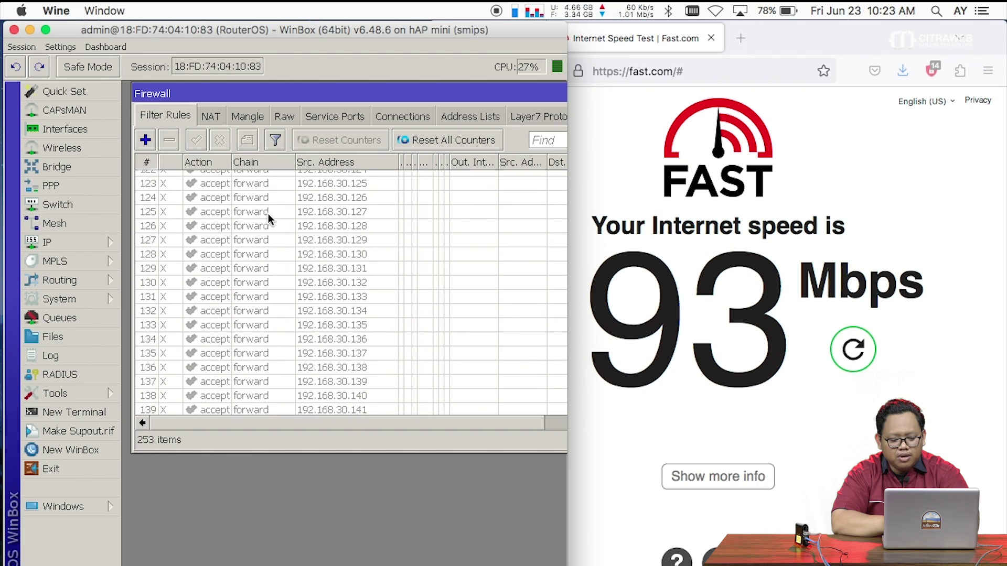
scroll(268, 217, "up", 20)
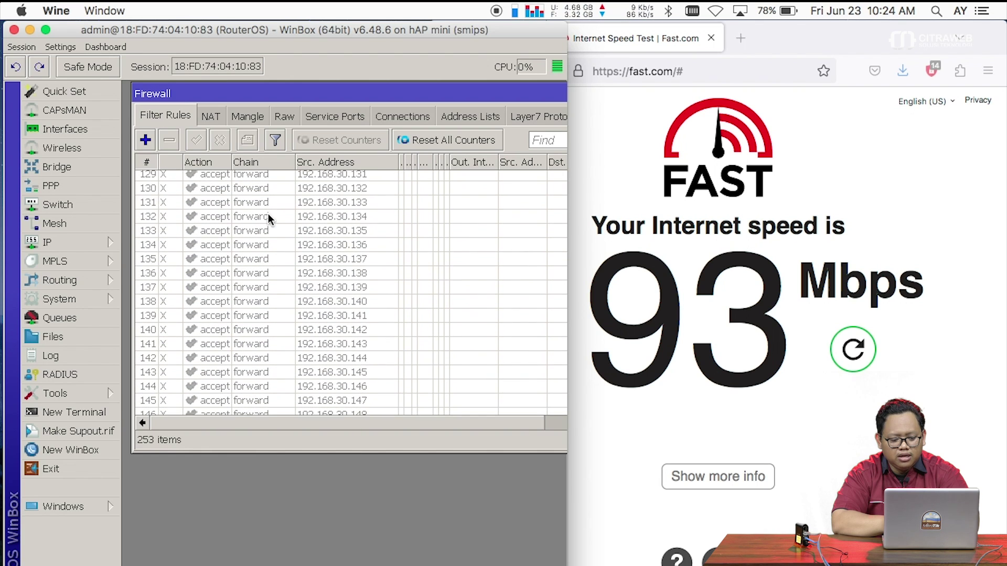
scroll(268, 218, "up", 19)
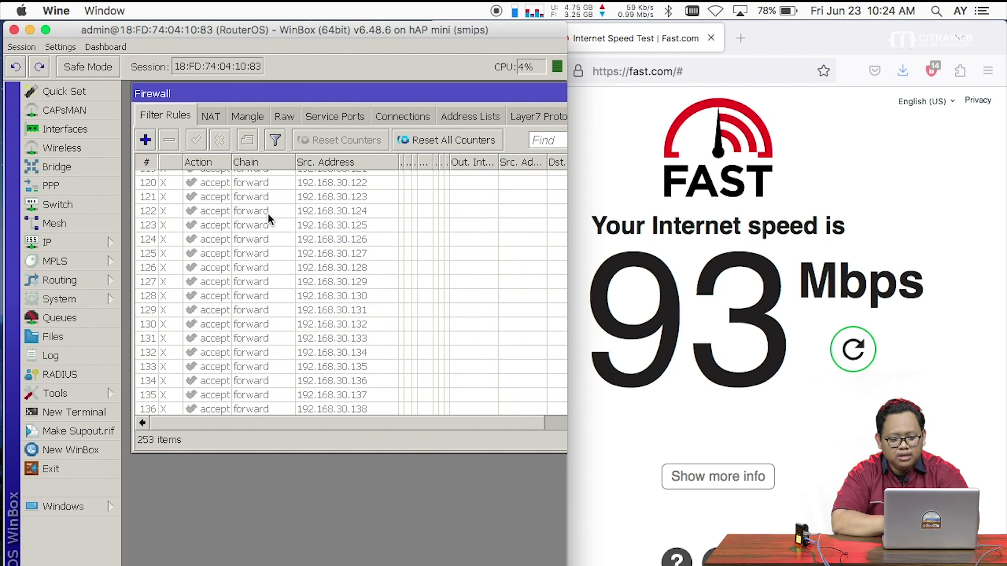
scroll(269, 218, "up", 12)
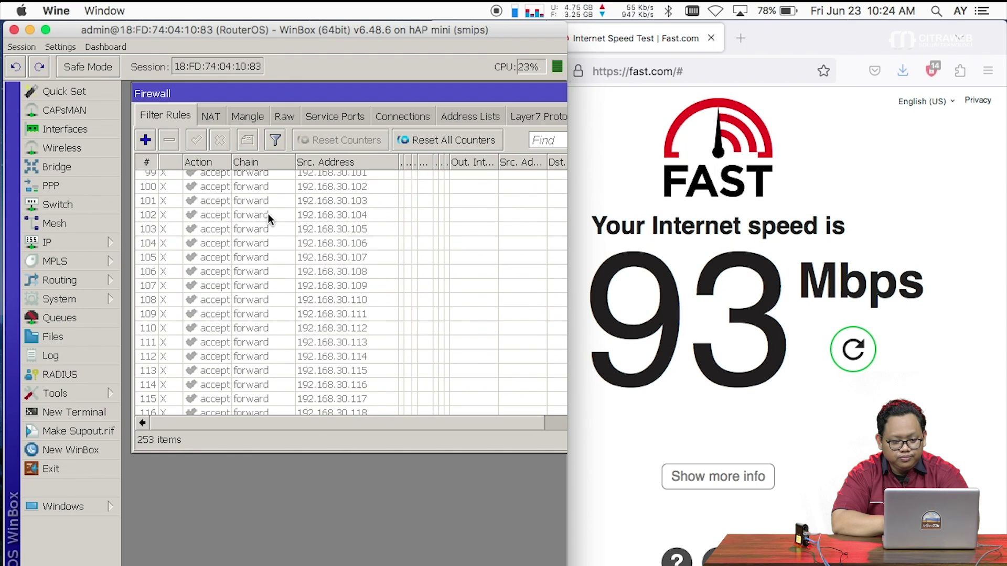
Enable firewall filter rules 0 through 50, covering source addresses 192.168.30.2 to 192.168.30.52
left_click(301, 255)
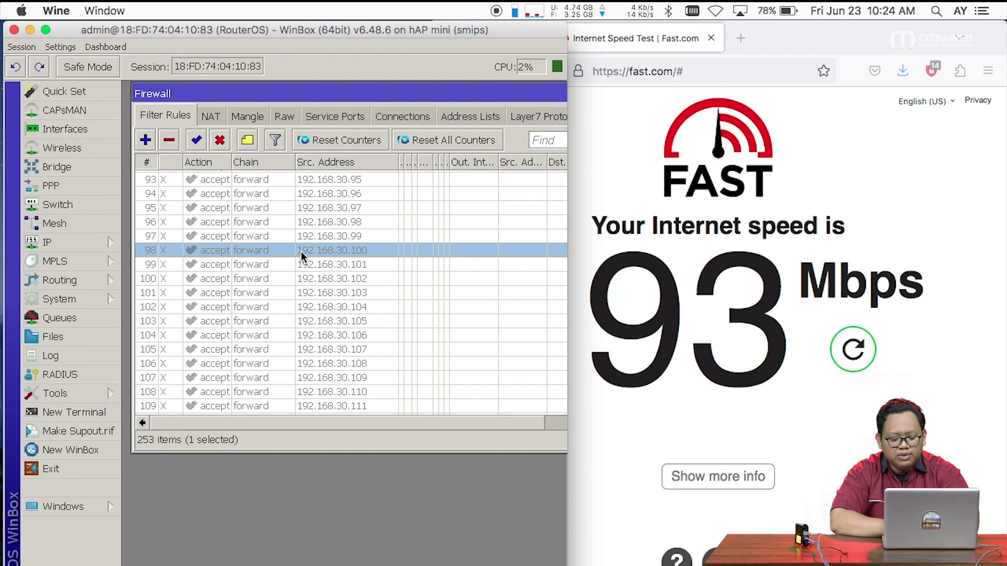
scroll(301, 251, "up", 6)
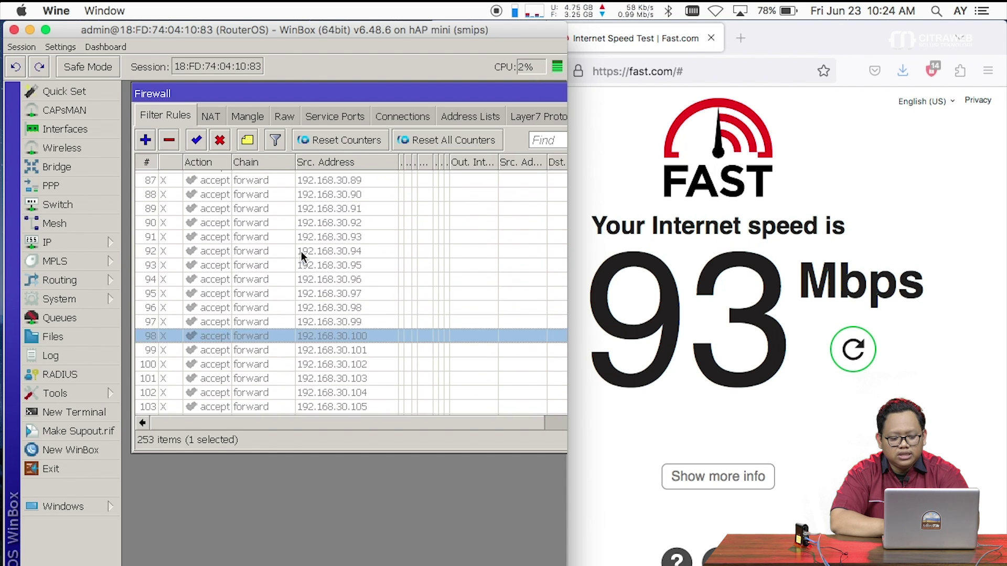
scroll(301, 252, "up", 20)
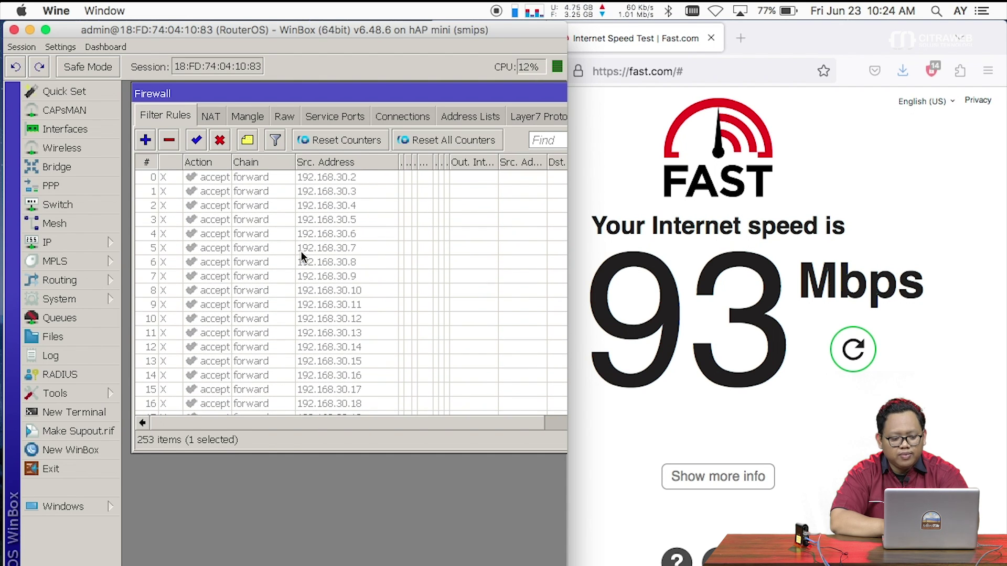
scroll(310, 313, "down", 15)
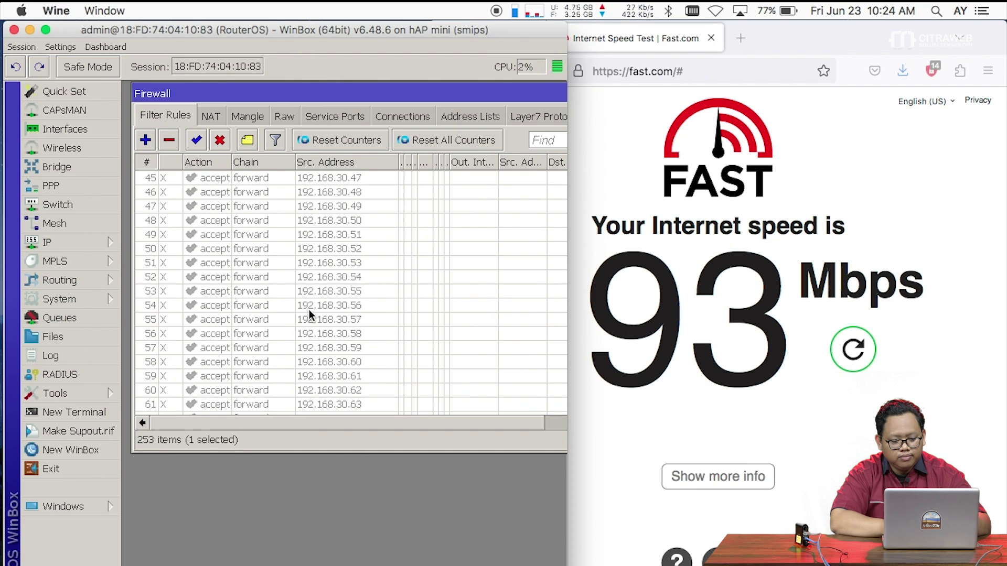
left_click(308, 249, "shift")
left_click(197, 141)
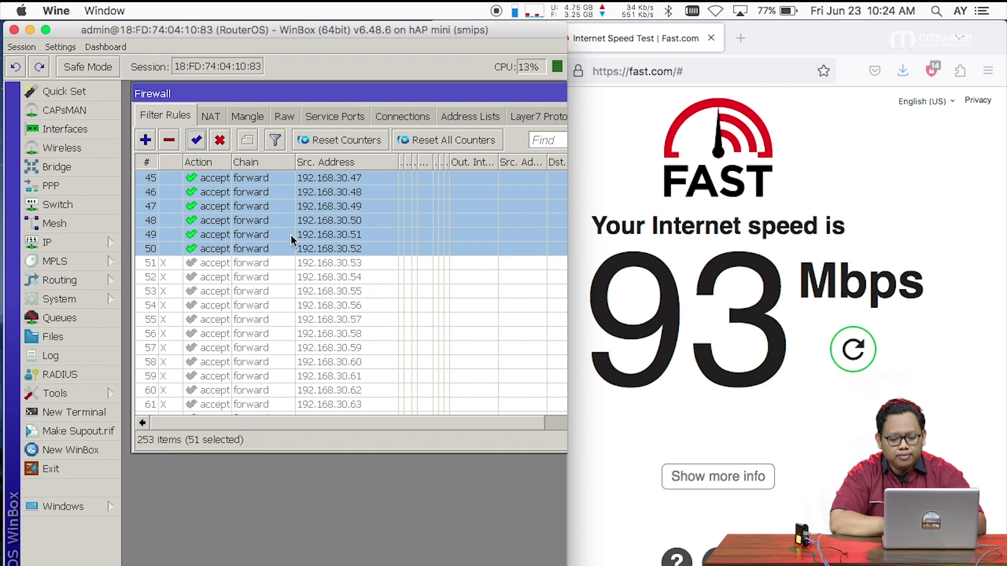
Run the Fast.com speed test twice in Firefox, switching back to WinBox each time to check the router's CPU load
left_click(885, 222)
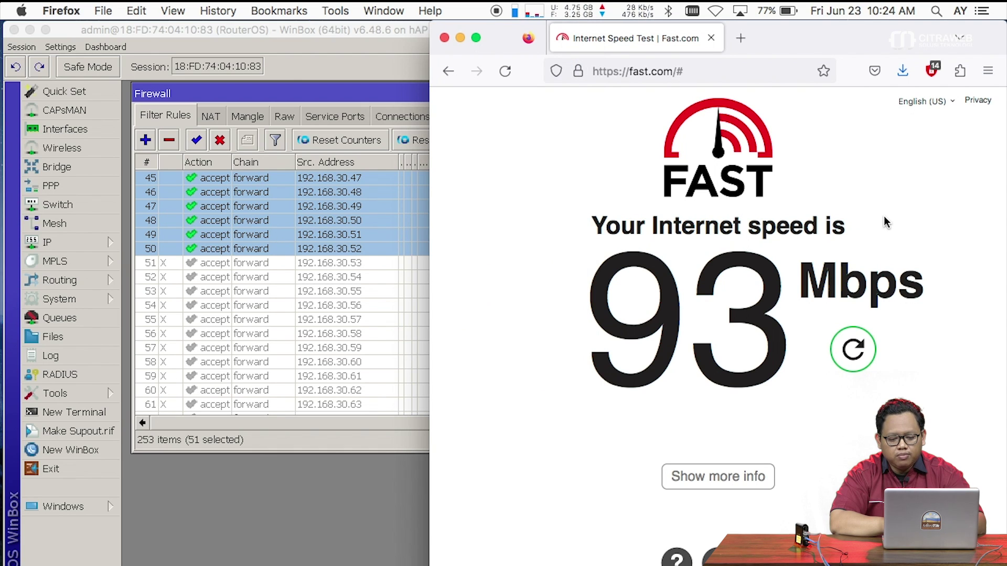
left_click(853, 350)
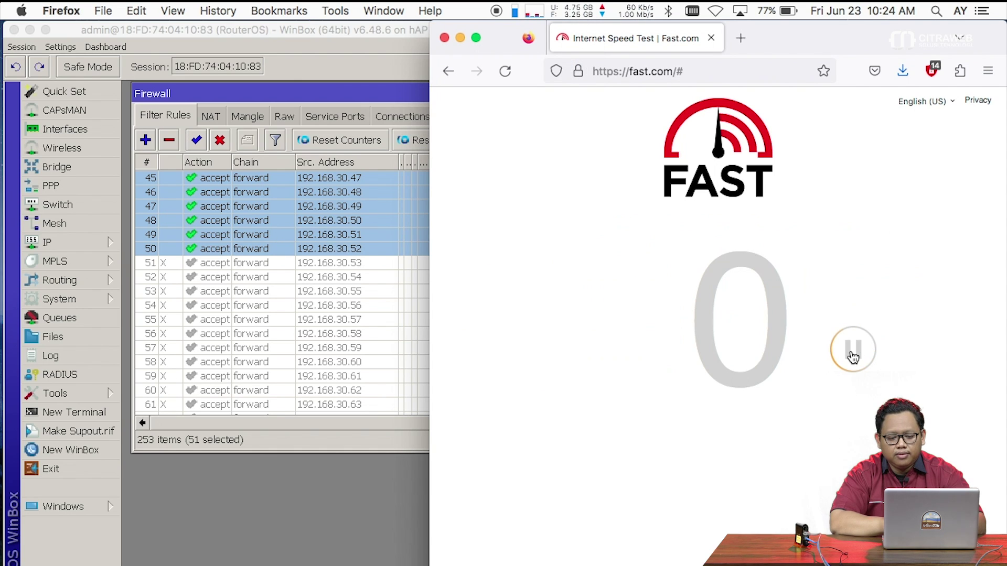
left_click(404, 70)
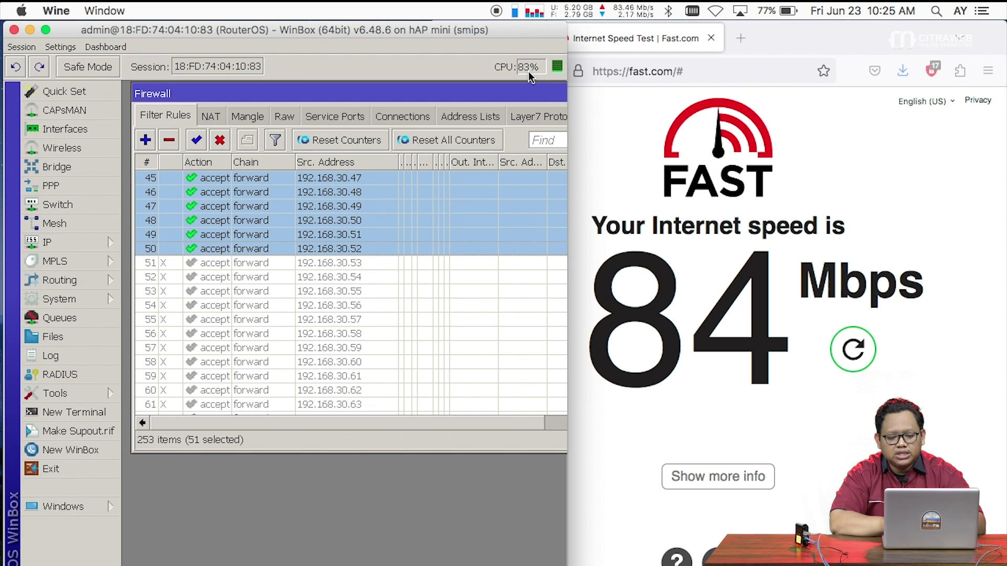
left_click(865, 362)
left_click(855, 357)
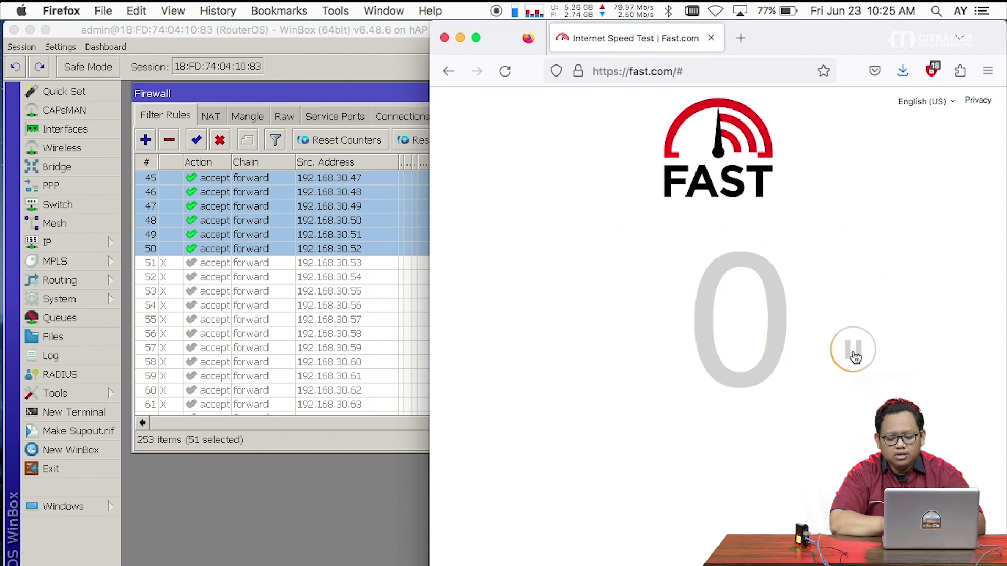
left_click(369, 98)
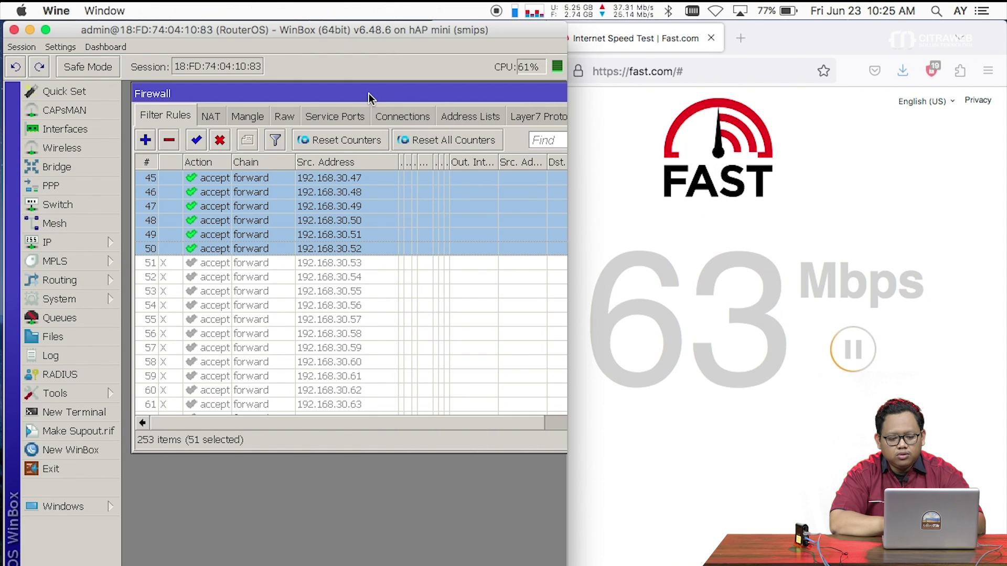
Run the router's Profile tool with CPU set to total, and highlight the firewall entry to monitor its usage
left_click(84, 395)
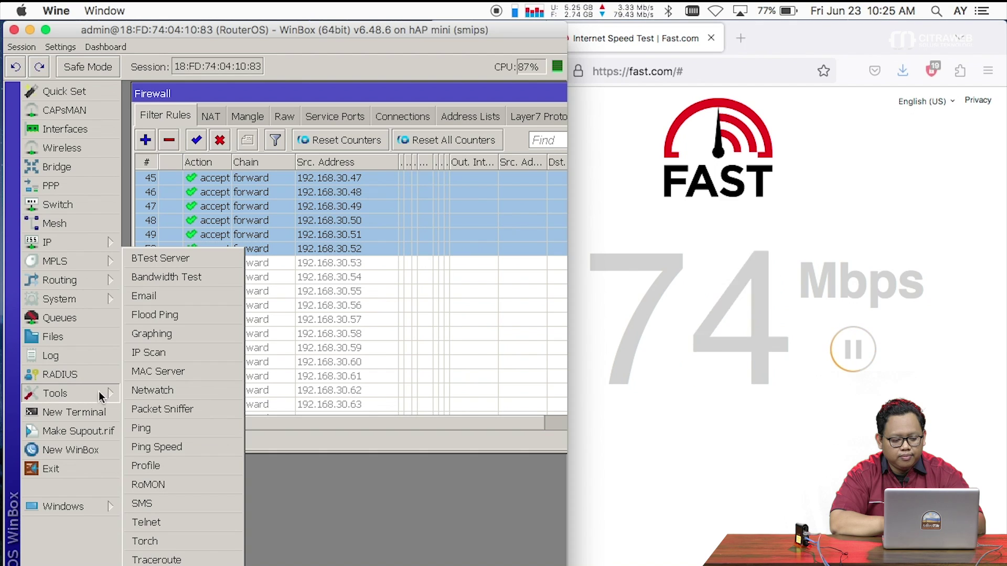
left_click(174, 464)
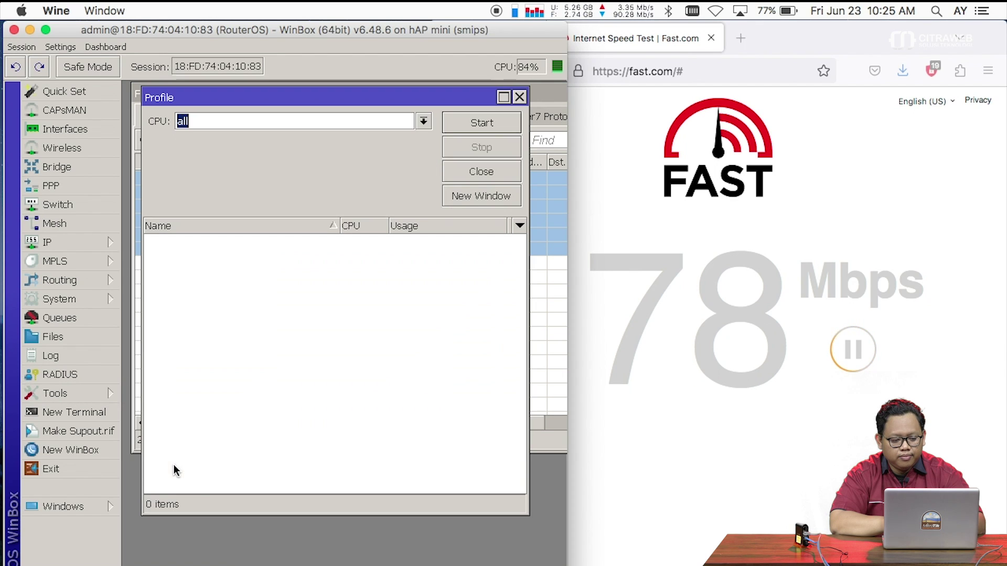
left_click(419, 121)
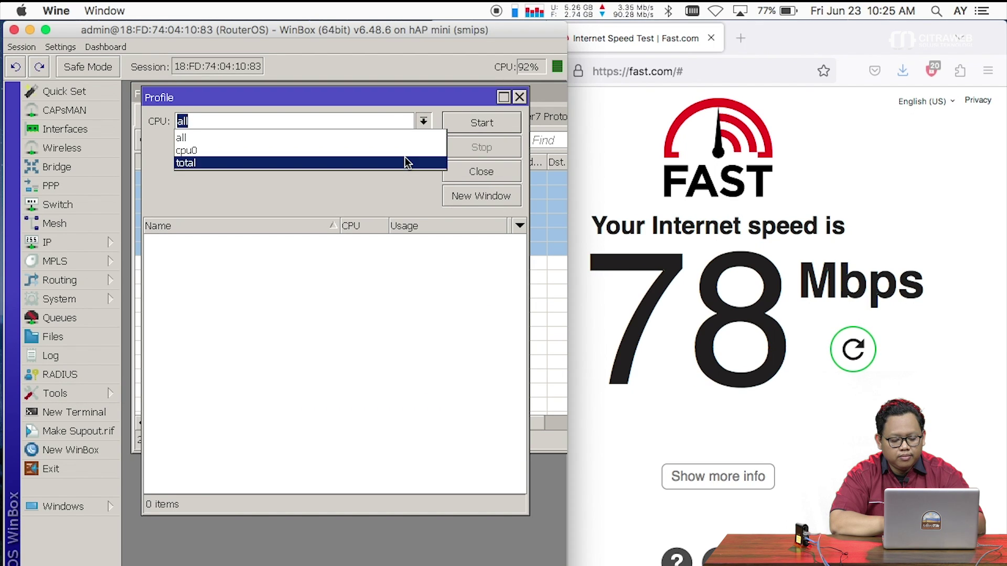
left_click(404, 161)
left_click(479, 122)
left_click_drag(460, 97, 458, 171)
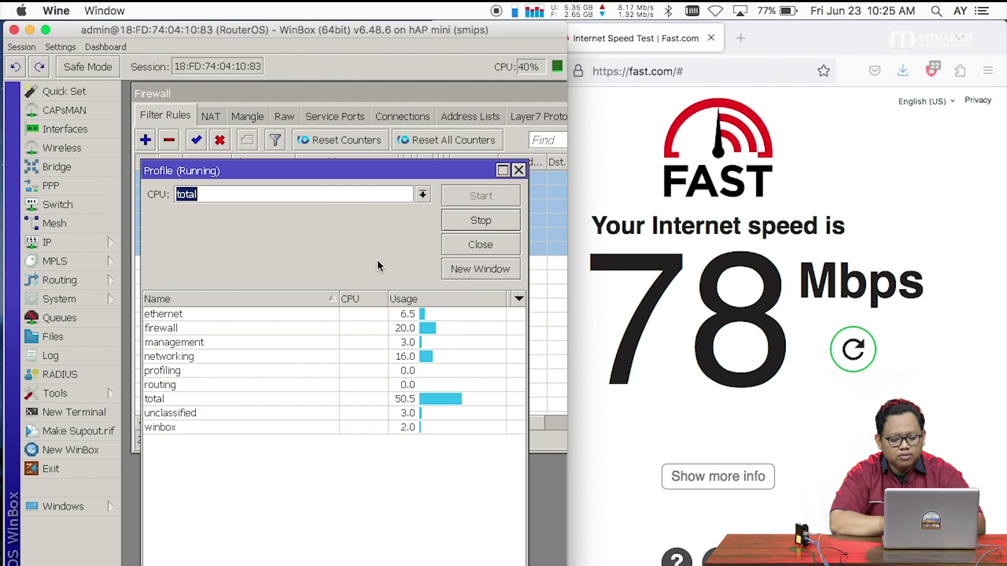
left_click(342, 327)
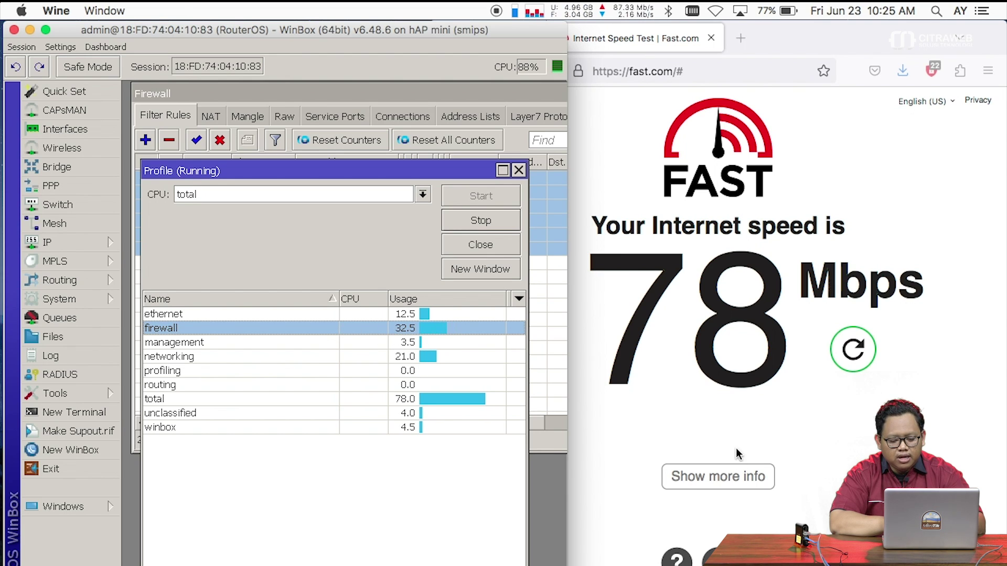
Run the Fast.com upload test through its detailed results, check the firewall's CPU usage in WinBox, and close the Profile tool
left_click(776, 439)
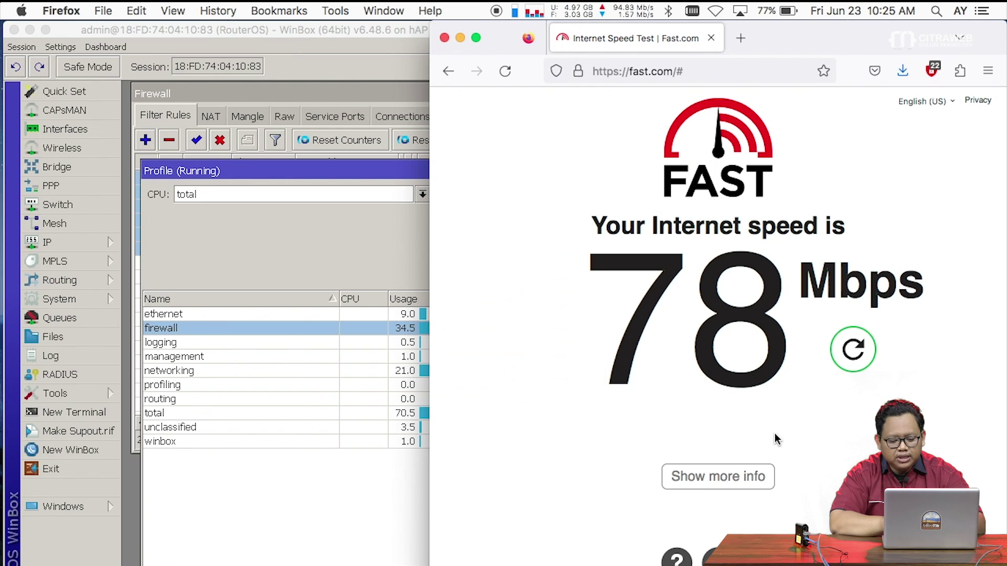
left_click(755, 478)
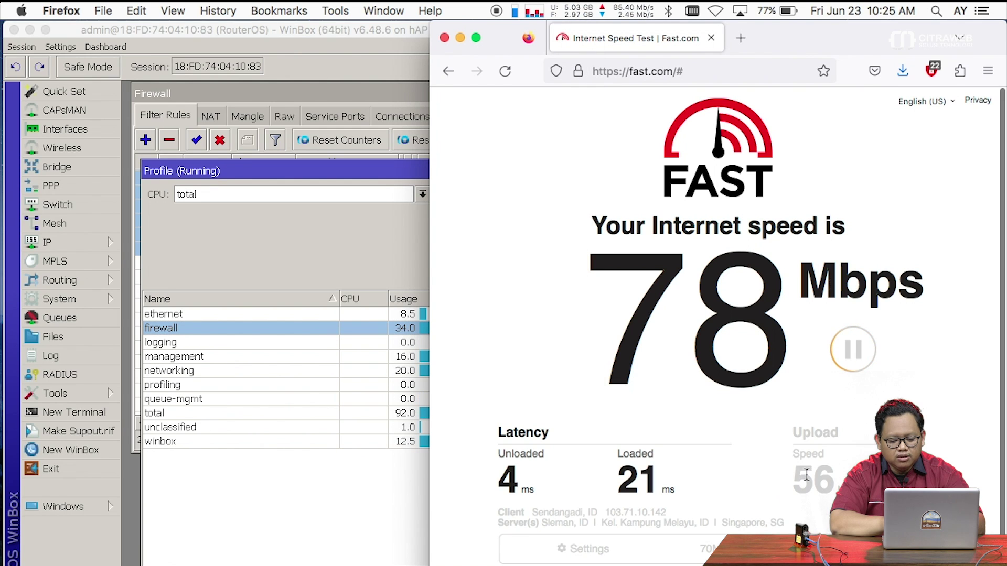
left_click(366, 170)
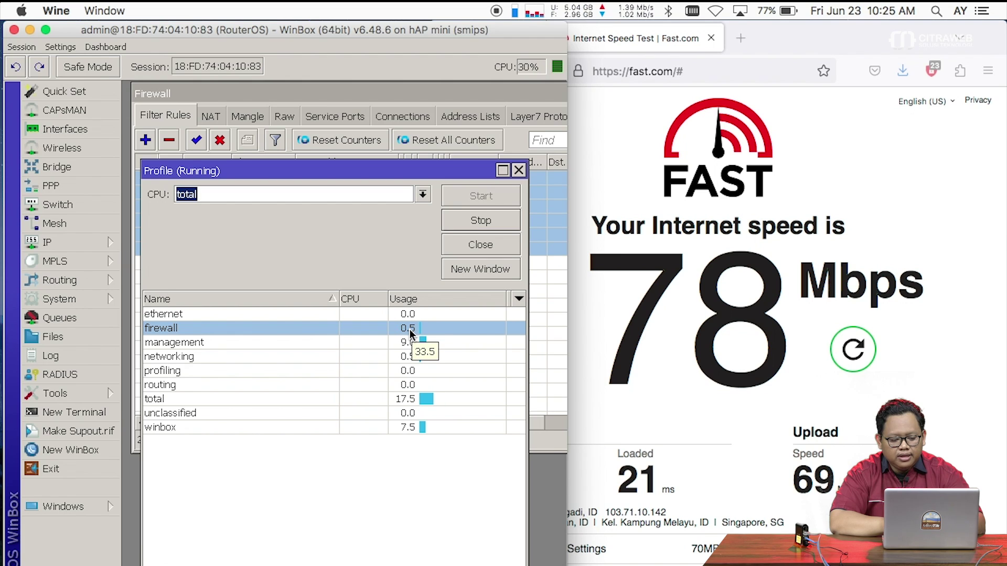
left_click(518, 170)
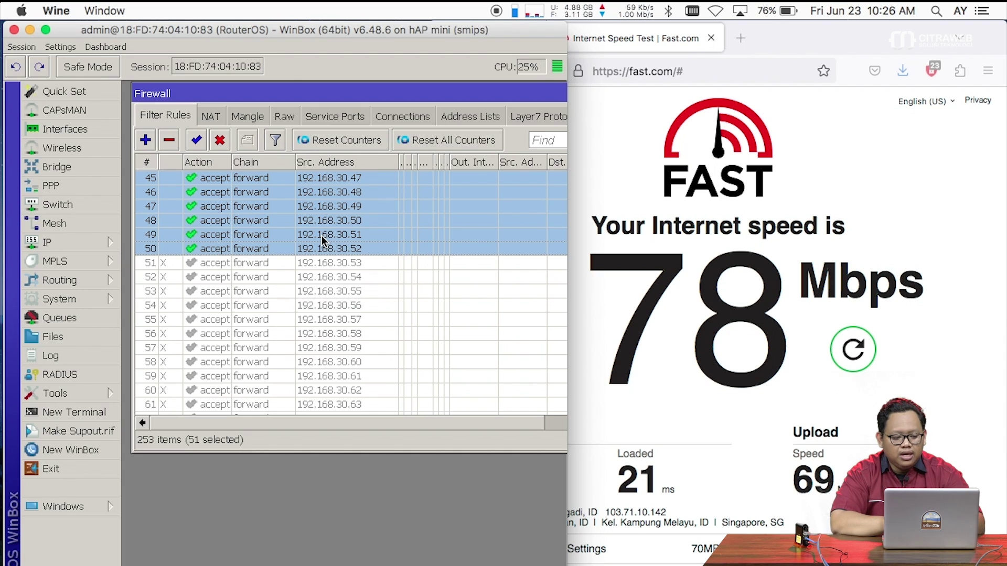
Examine the targets and maximum limits of the Network1 and Network2 simple queues, narrowing the name column
left_click(106, 323)
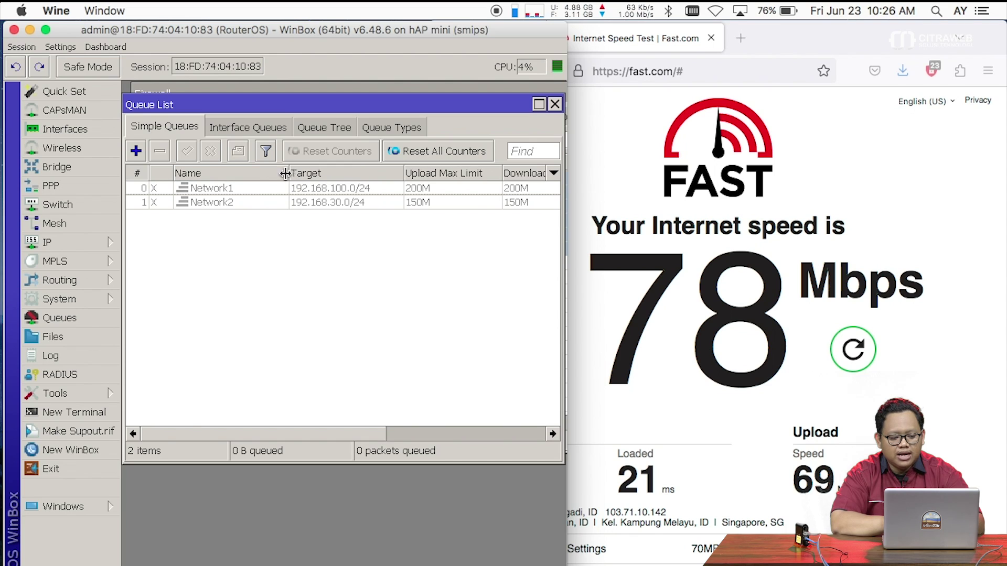
left_click_drag(289, 175, 254, 175)
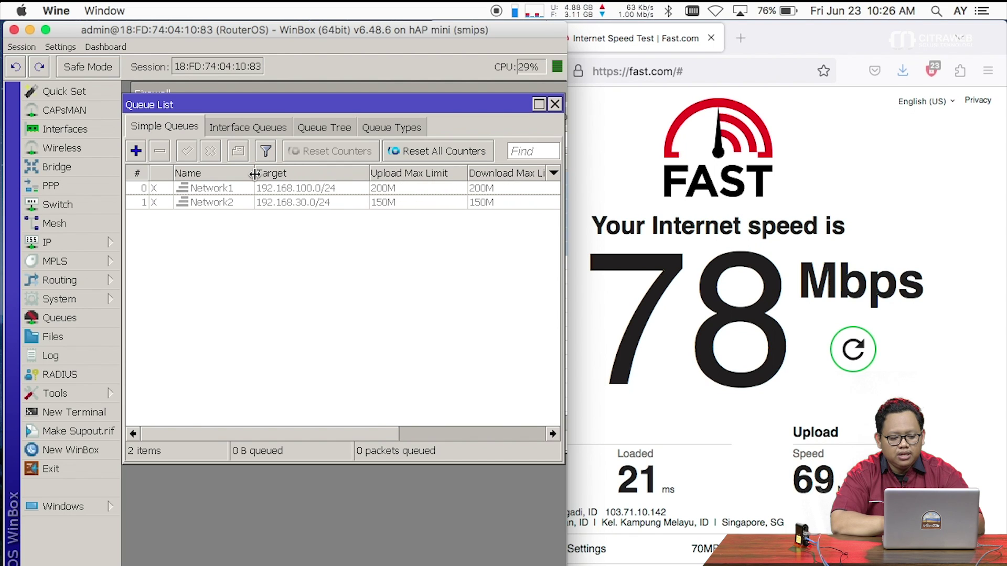
left_click(319, 187)
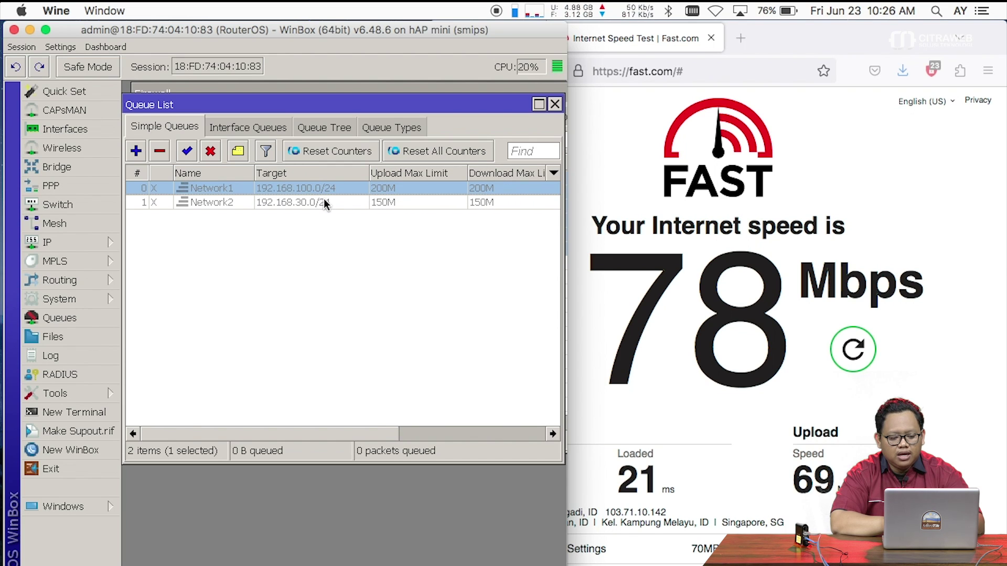
left_click(330, 202)
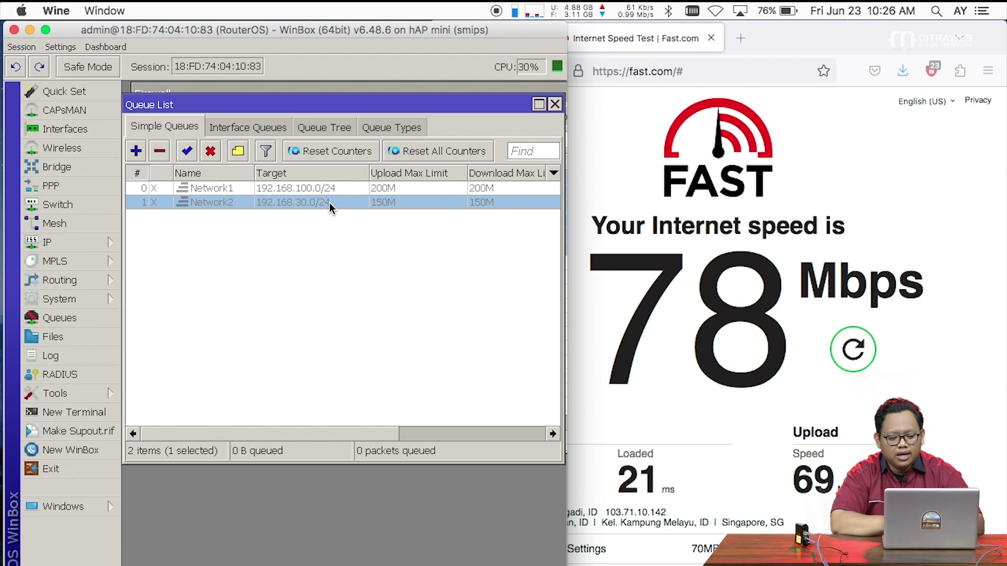
left_click(400, 189)
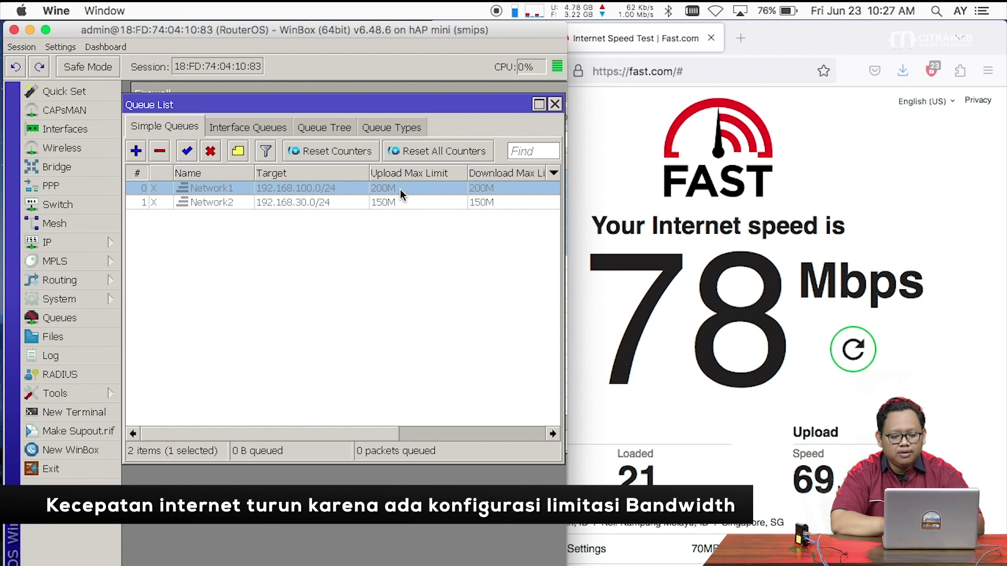
Enable the Network1 and Network2 simple queues
left_click(186, 151)
left_click(206, 203)
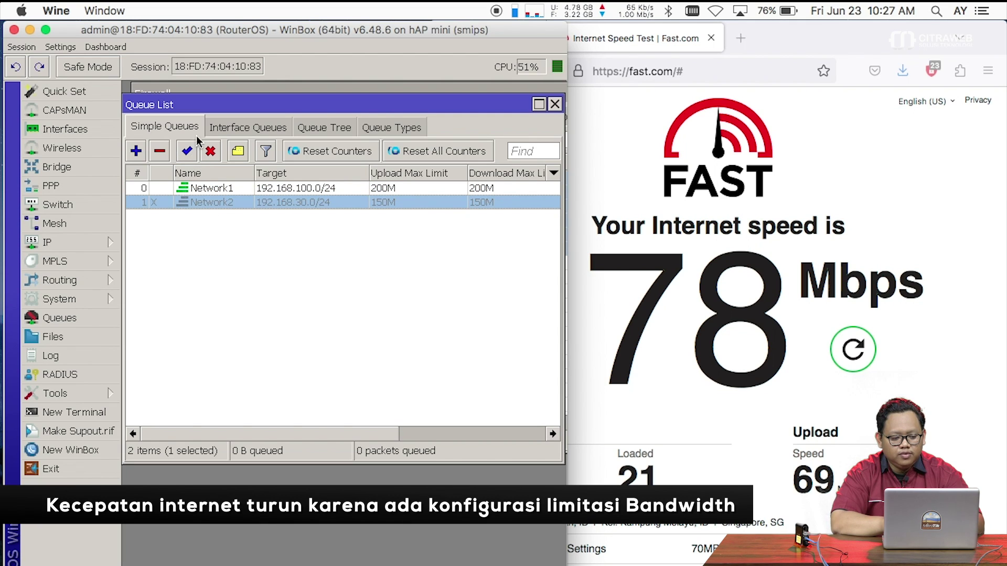
left_click(187, 152)
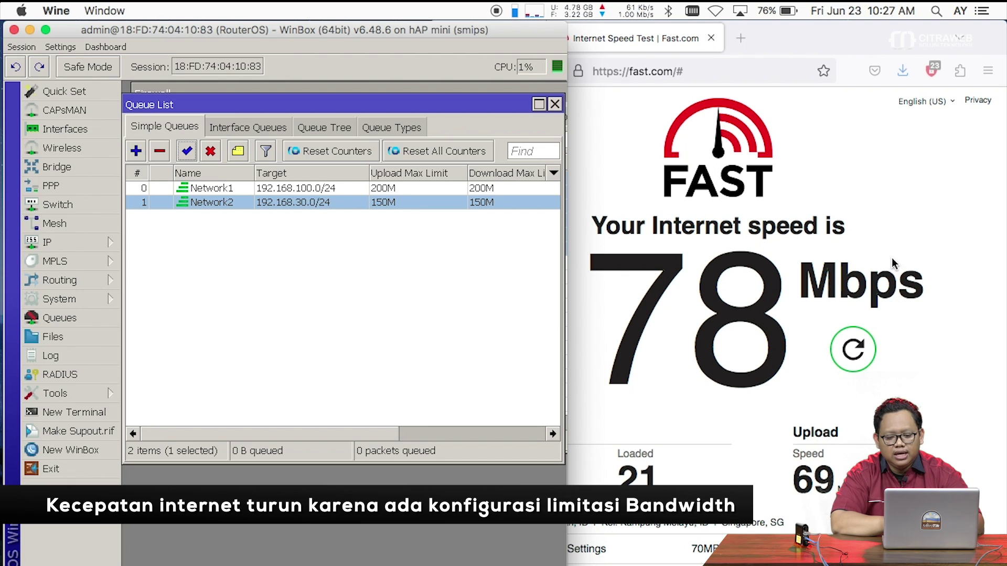
Rerun the Fast.com speed test in Firefox while profiling the router's total CPU in WinBox, highlighting the firewall and queuing entries
left_click(880, 211)
left_click(860, 356)
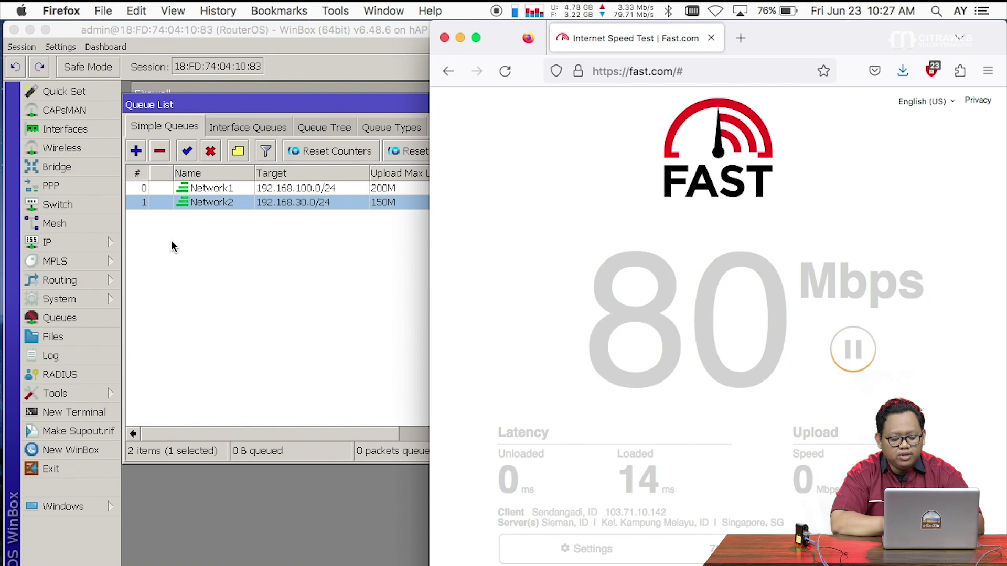
left_click(92, 393)
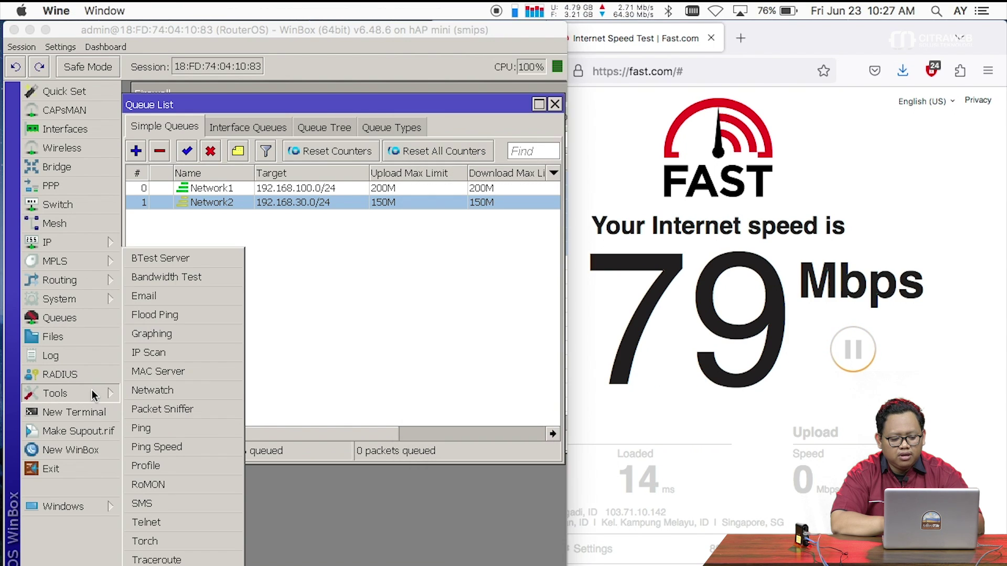
left_click(196, 467)
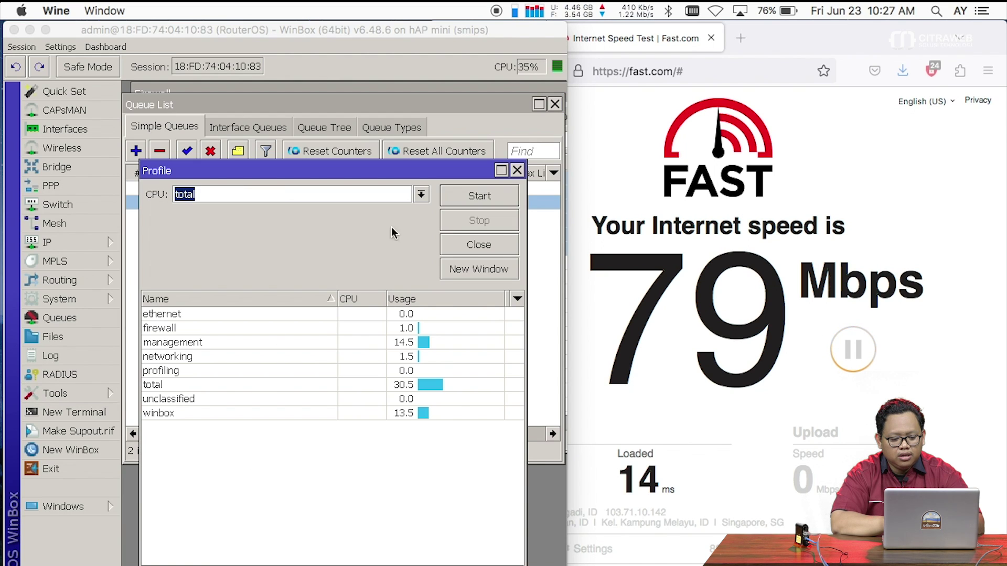
left_click(467, 200)
left_click_drag(440, 171, 439, 125)
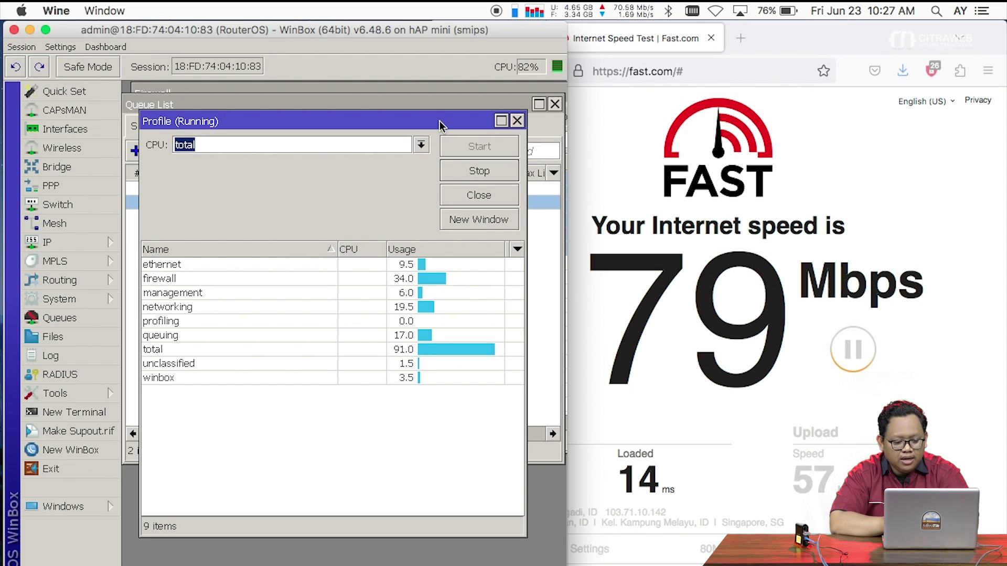
left_click(407, 281)
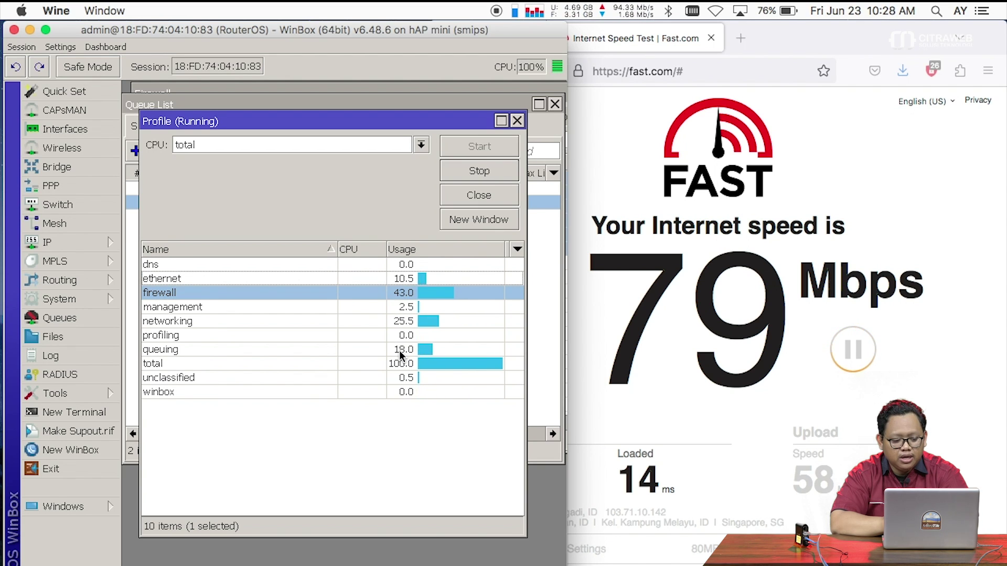
left_click(401, 351)
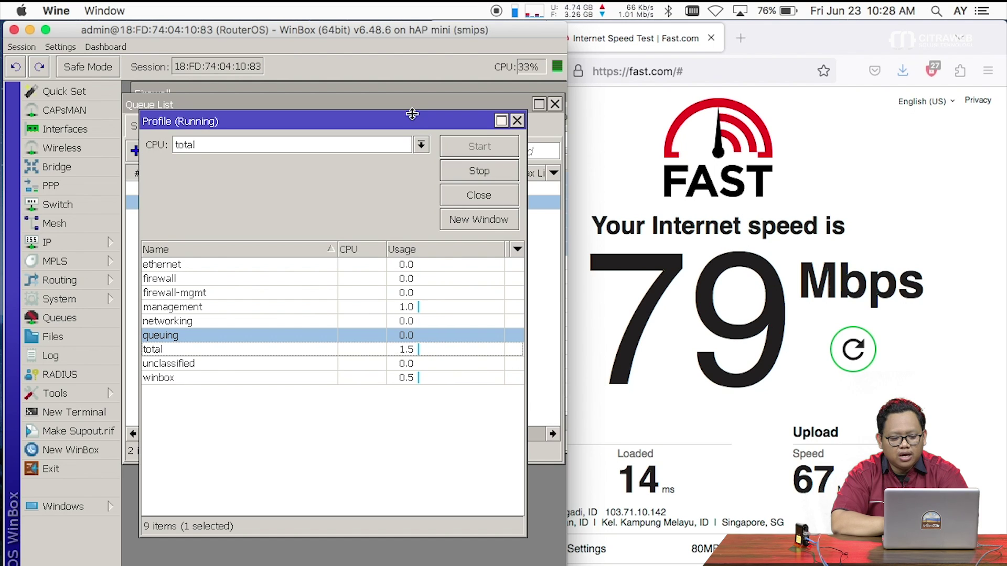
Move the Profile window below the queue entries, repeat the Fast.com test in Firefox, and check the firewall's CPU usage in WinBox
left_click_drag(411, 117, 405, 247)
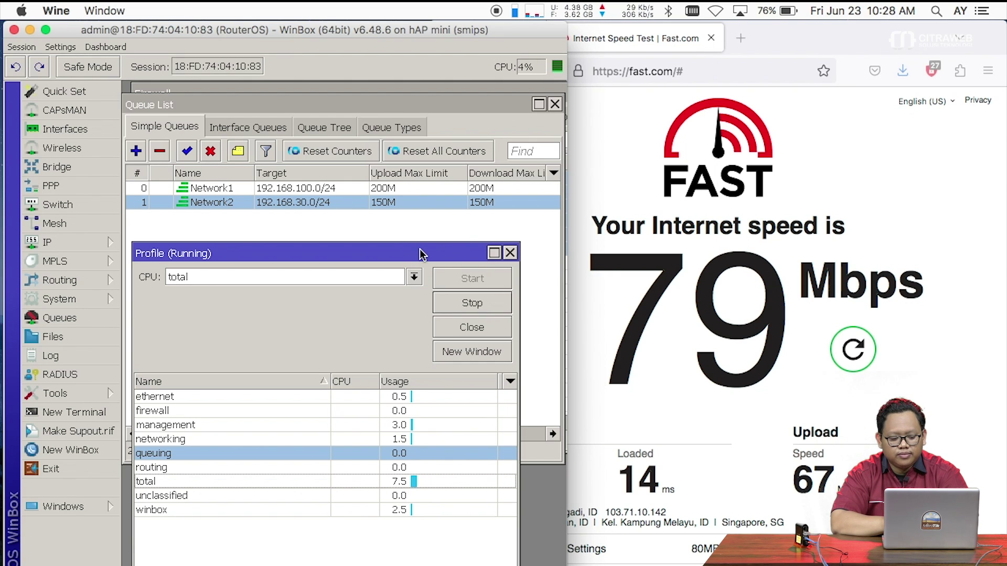
left_click(854, 354)
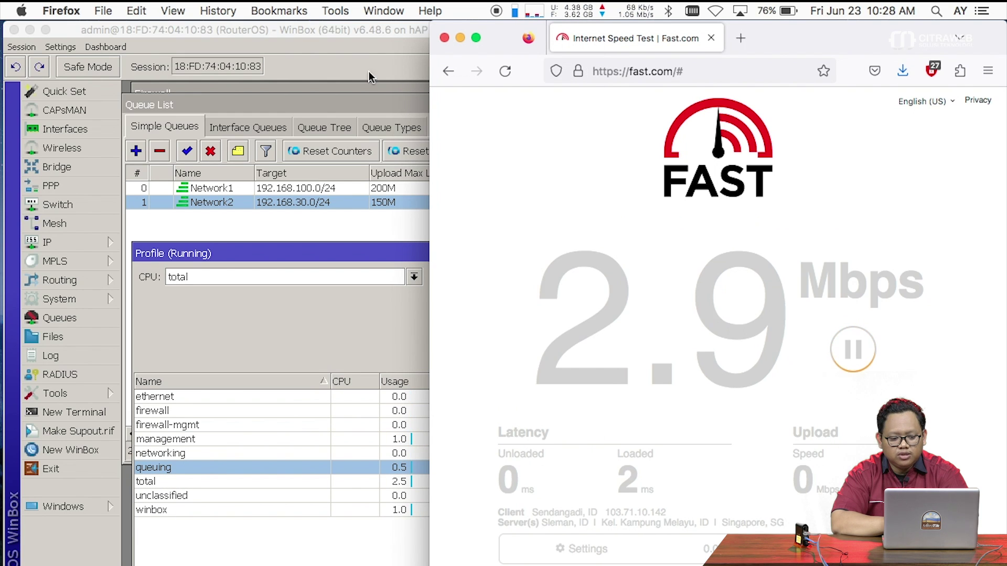
left_click(365, 227)
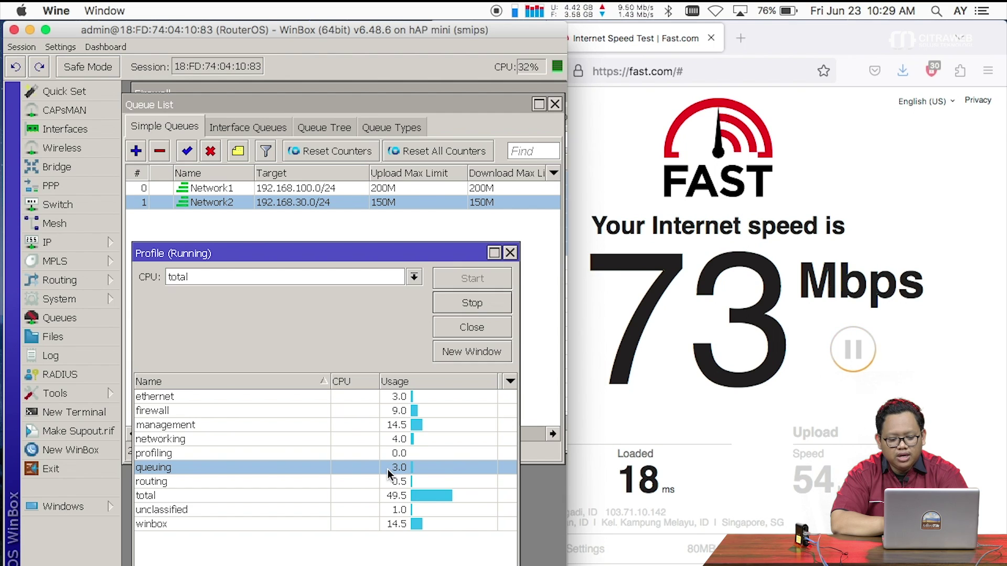
left_click(412, 415)
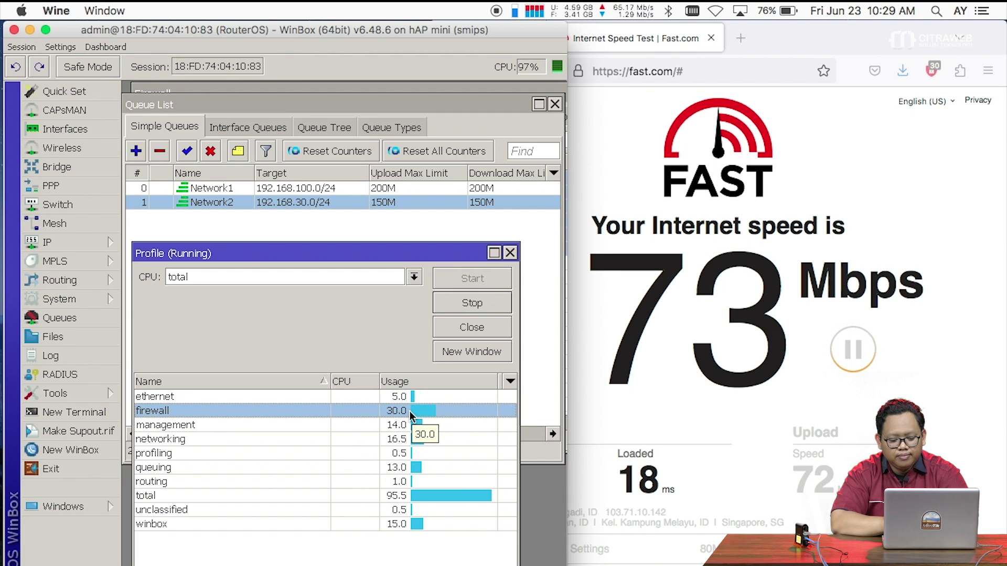